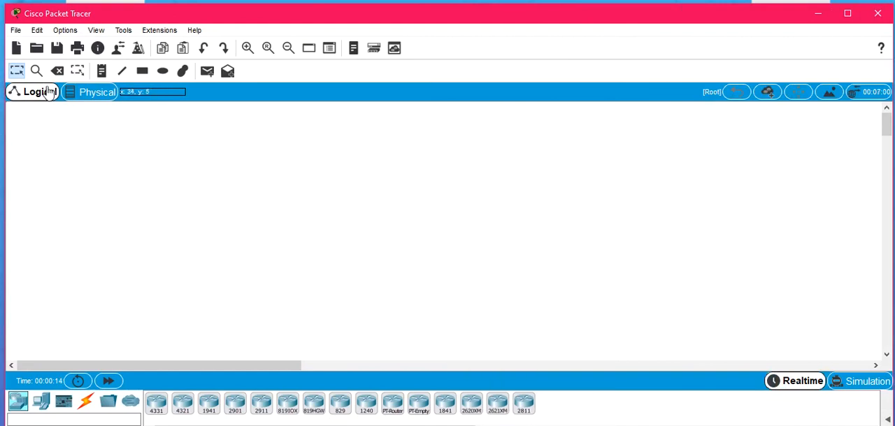
# Step: Reposition and resize the application window so that the workspace and the device palette both fit on the screen
pyautogui.moveTo(3, 147); pyautogui.dragTo(1, 144)
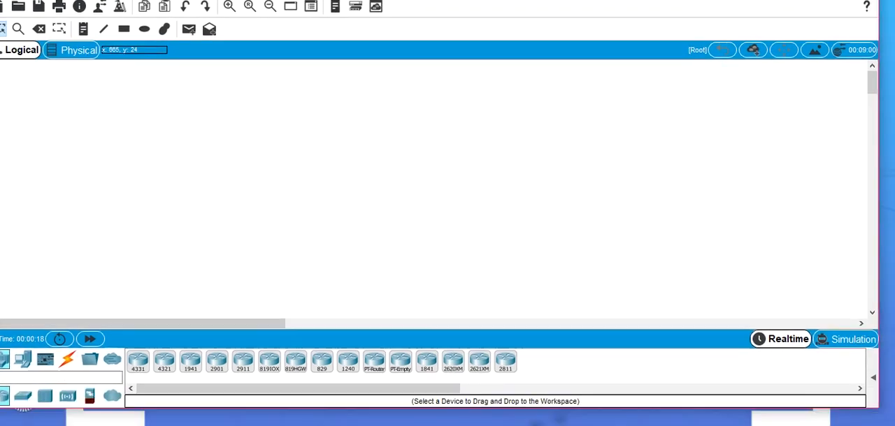
pyautogui.moveTo(705, 416); pyautogui.dragTo(696, 377)
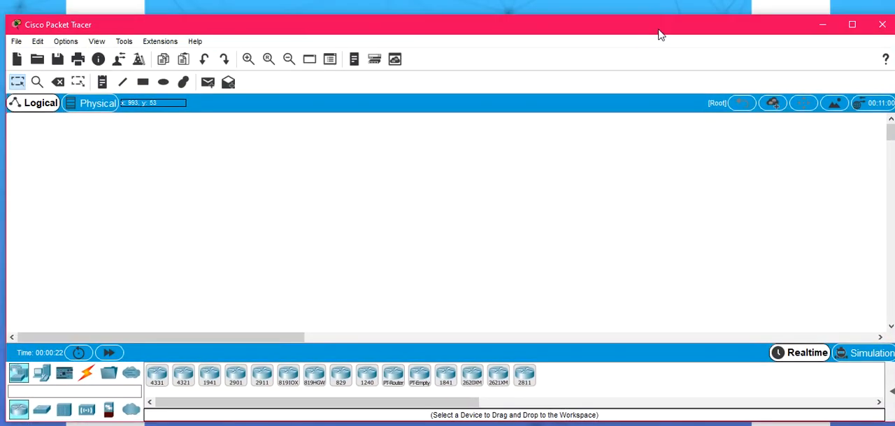
pyautogui.moveTo(644, 11); pyautogui.dragTo(648, 9)
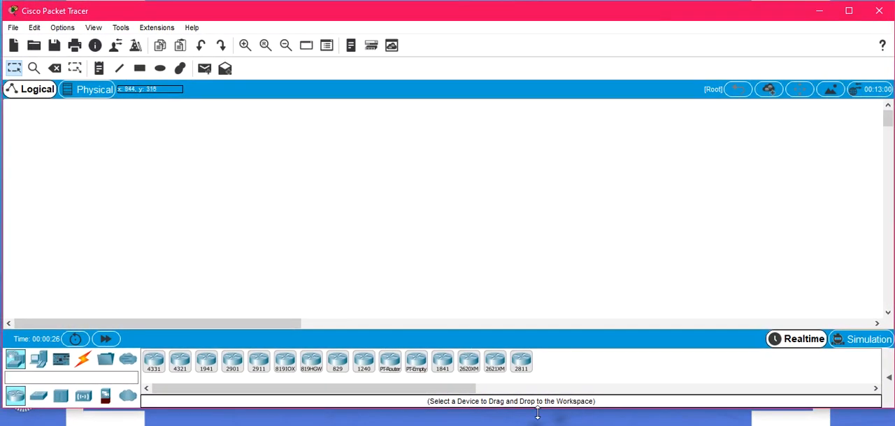
pyautogui.moveTo(537, 412); pyautogui.dragTo(535, 422)
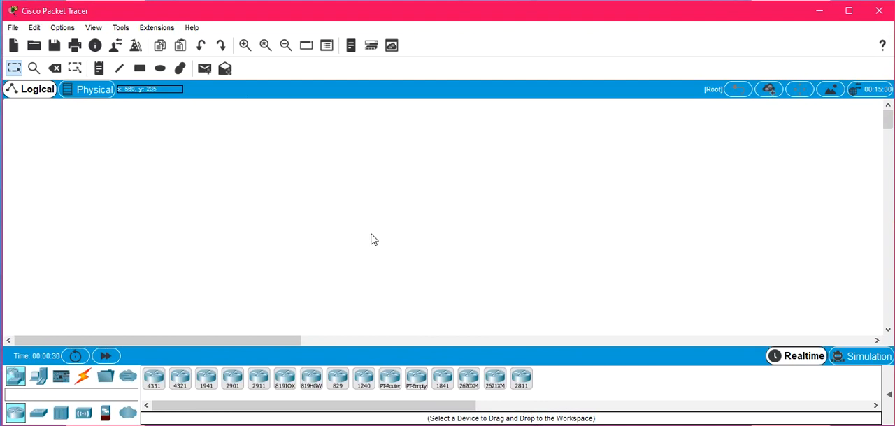
# Step: Open the Packet Tracer file "Pare Feu" from the desktop folder (Bureau)
pyautogui.click(15, 30)
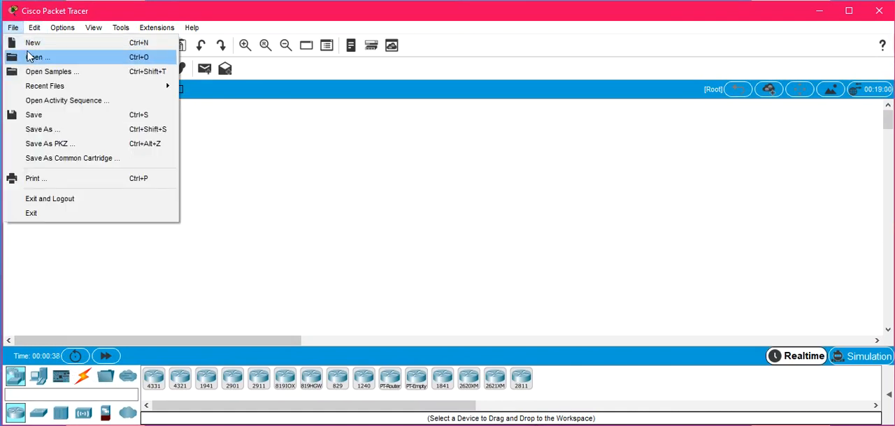
pyautogui.click(31, 59)
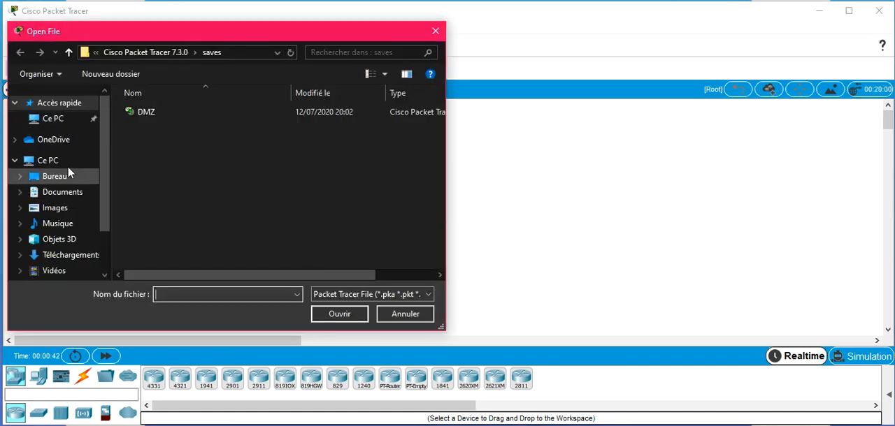
pyautogui.click(69, 175)
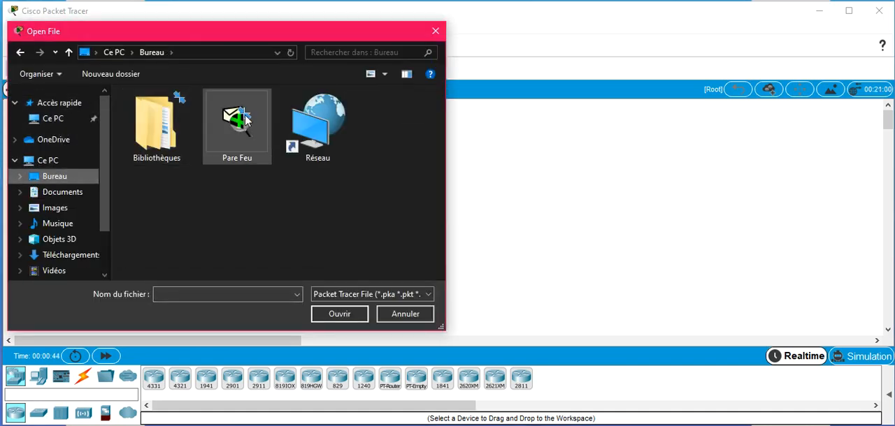
pyautogui.doubleClick(244, 120)
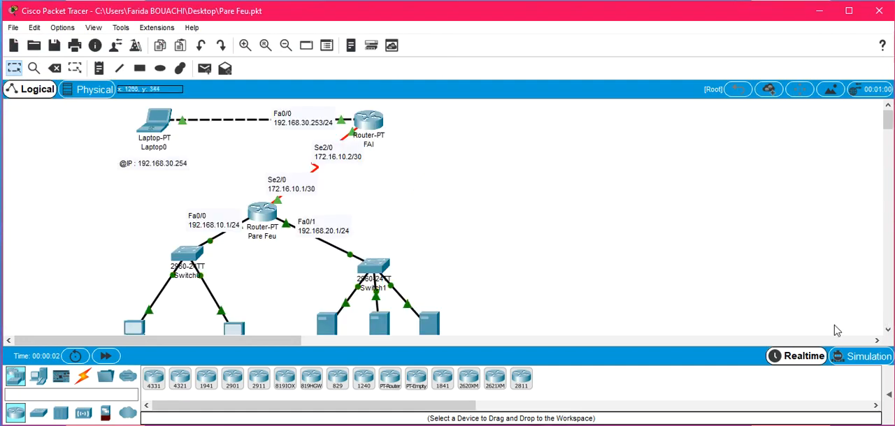
# Step: Look over the network topology and fast-forward the network time twice
pyautogui.moveTo(888, 126); pyautogui.dragTo(888, 123)
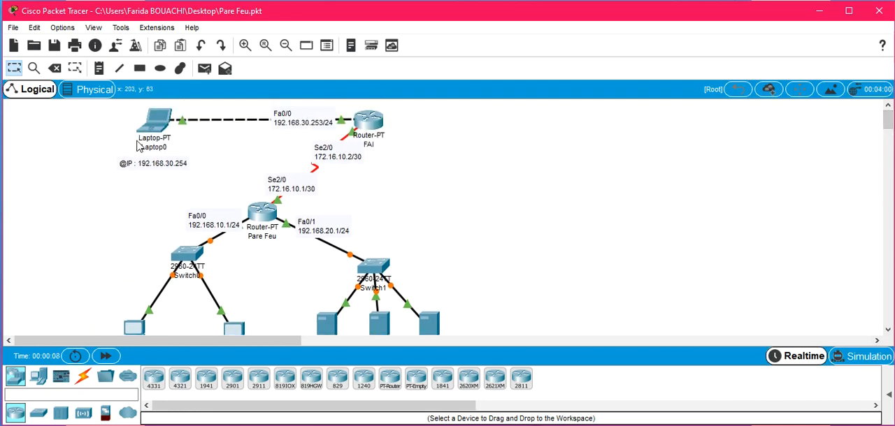
pyautogui.moveTo(381, 133)
pyautogui.moveTo(889, 124); pyautogui.dragTo(889, 131)
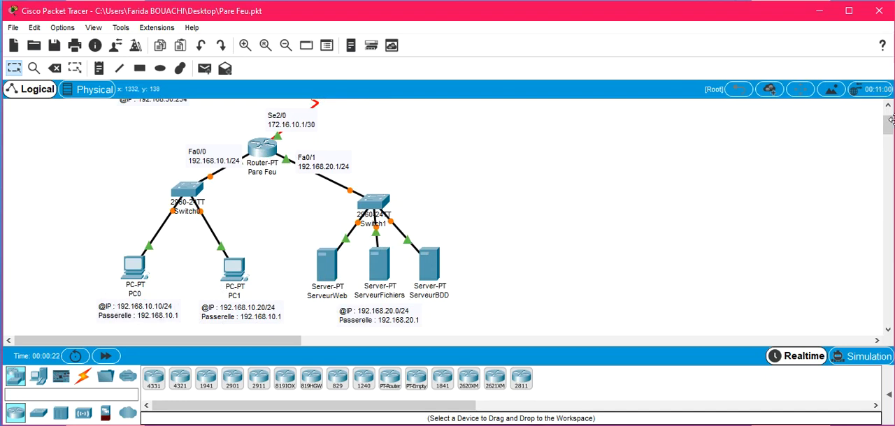
pyautogui.moveTo(886, 135); pyautogui.dragTo(889, 126)
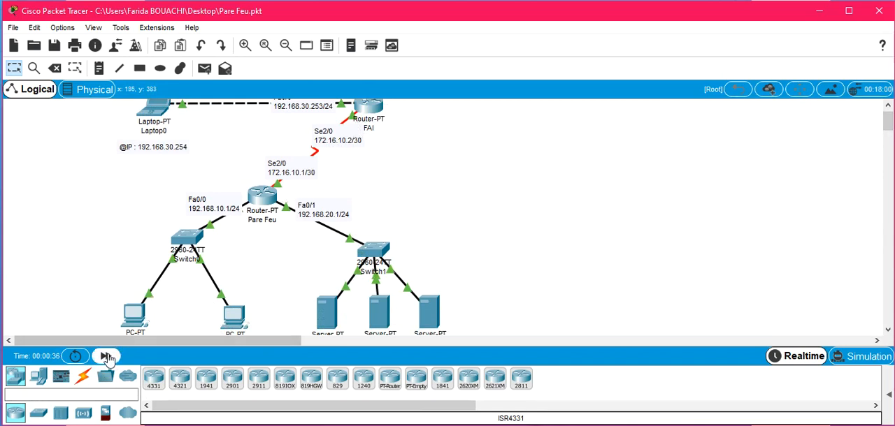
pyautogui.click(105, 357)
pyautogui.click(105, 357)
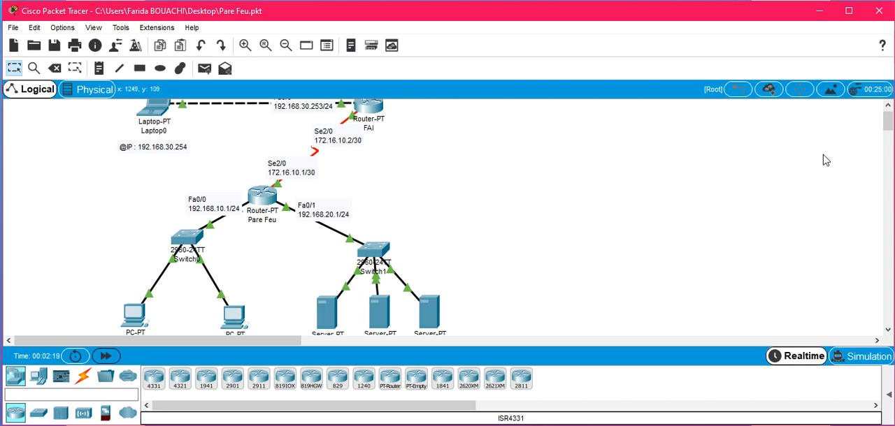
# Step: Show the PDU list and delete the existing test PDUs of Scenario 0
pyautogui.moveTo(889, 128); pyautogui.dragTo(889, 127)
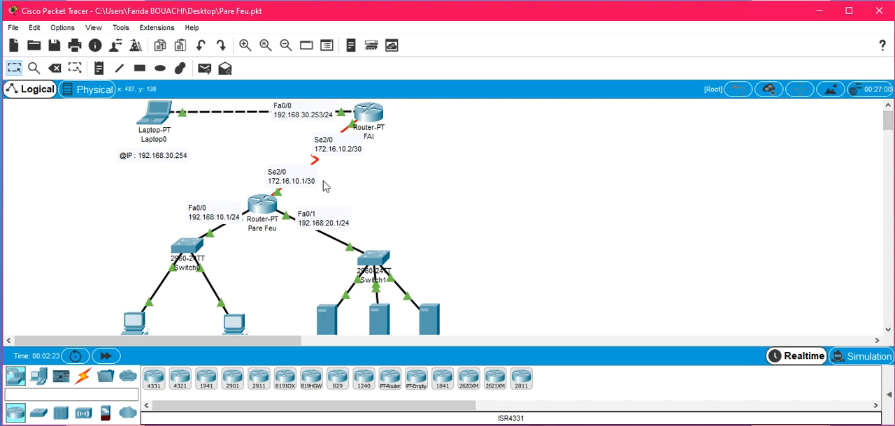
pyautogui.click(205, 69)
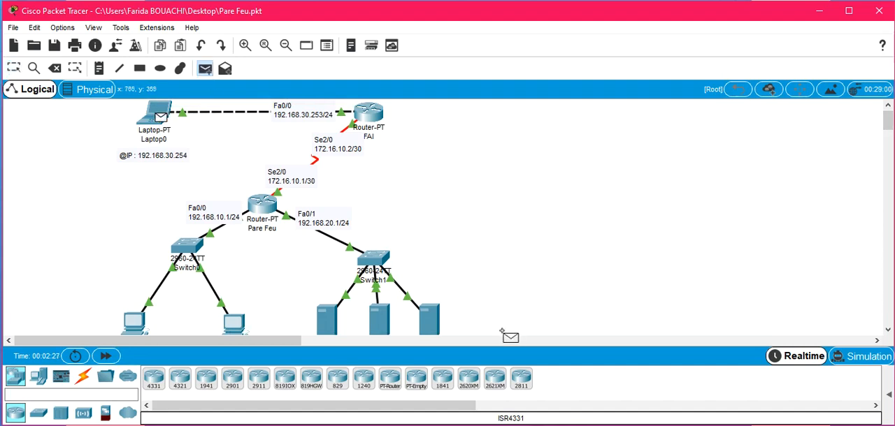
pyautogui.press('Escape')
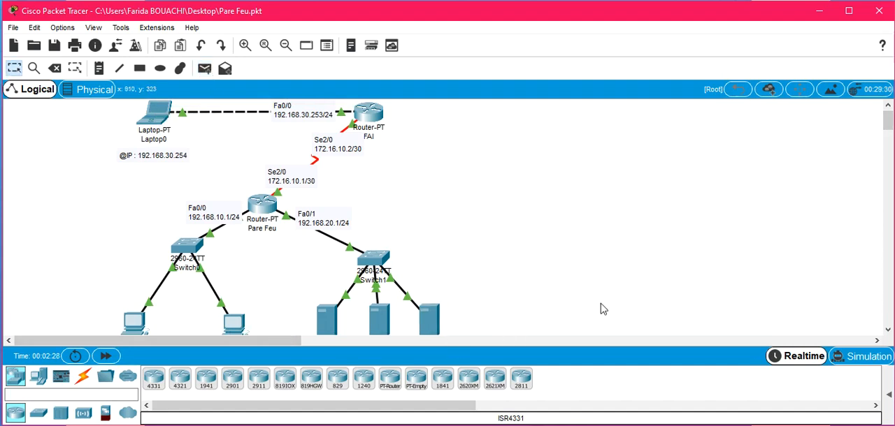
pyautogui.click(889, 394)
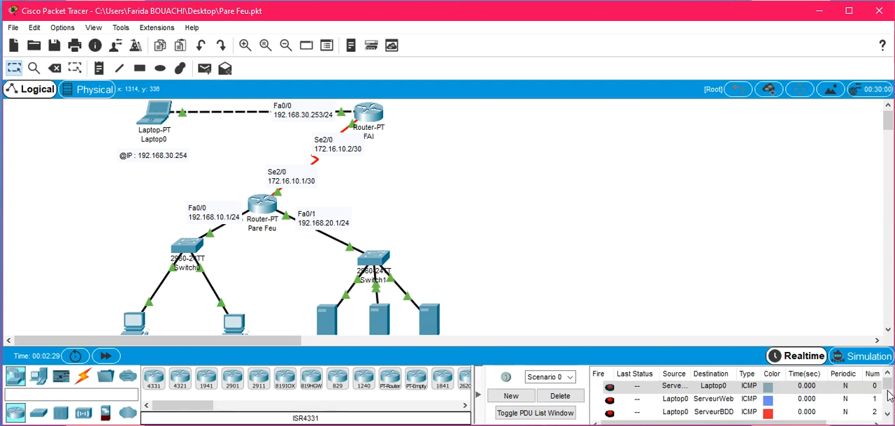
pyautogui.click(570, 399)
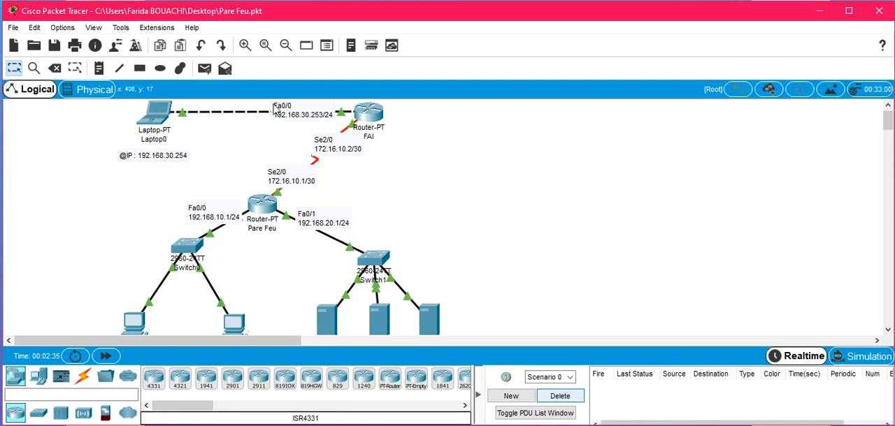
# Step: Send a simple PDU from Laptop0 to ServeurWeb twice
pyautogui.click(204, 68)
pyautogui.click(159, 117)
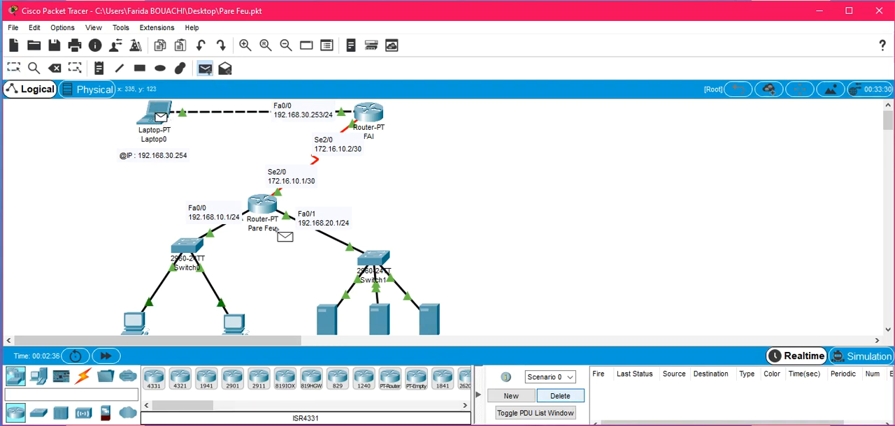
pyautogui.click(335, 325)
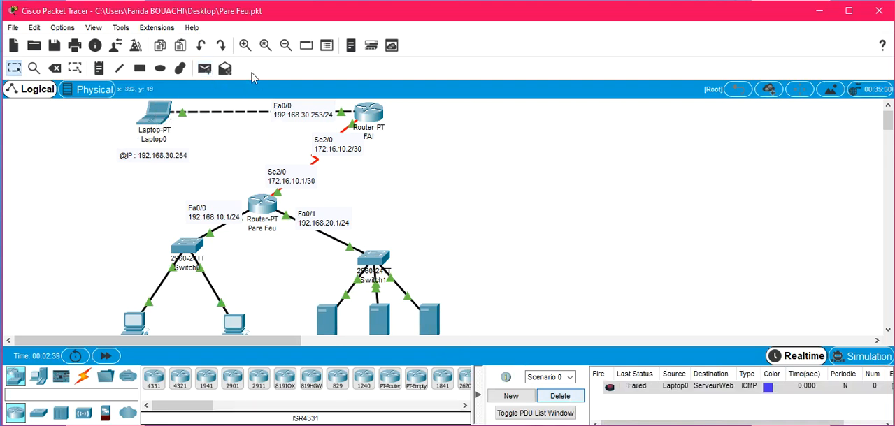
pyautogui.click(204, 71)
pyautogui.click(160, 117)
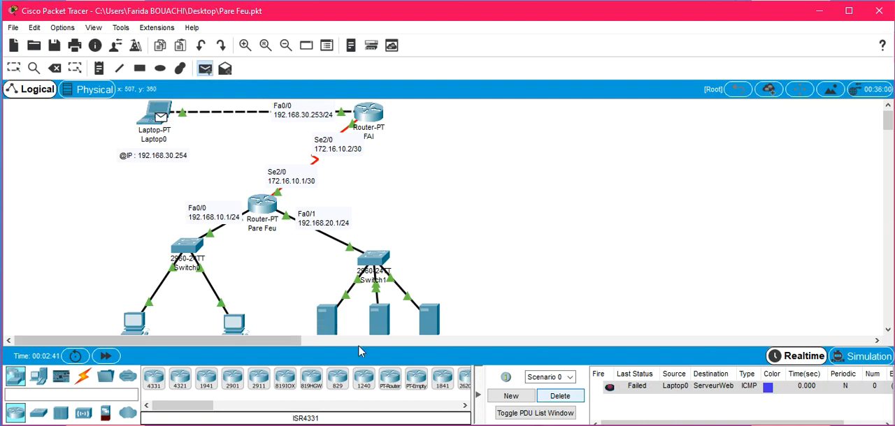
pyautogui.click(332, 328)
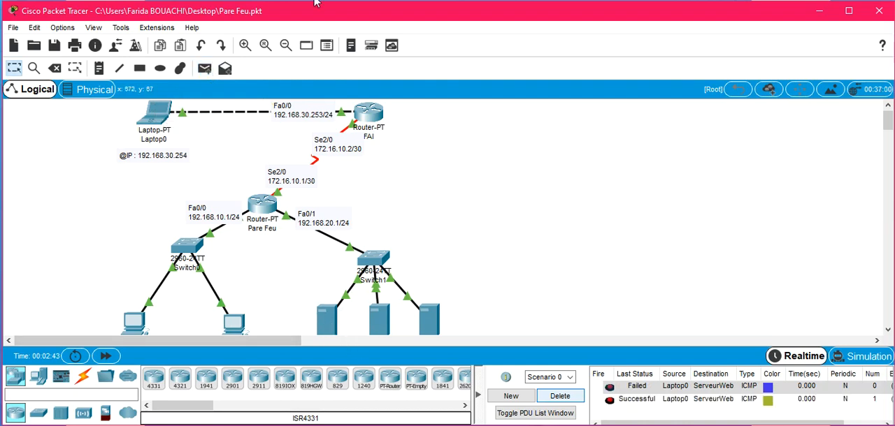
# Step: Send a simple PDU from Laptop0 to ServeurFichiers twice and check their status in the PDU list
pyautogui.click(204, 70)
pyautogui.click(161, 114)
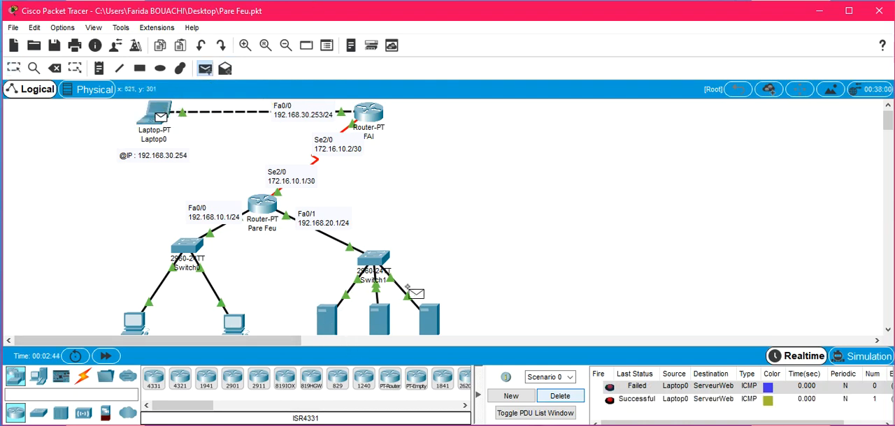
pyautogui.click(383, 325)
pyautogui.click(204, 69)
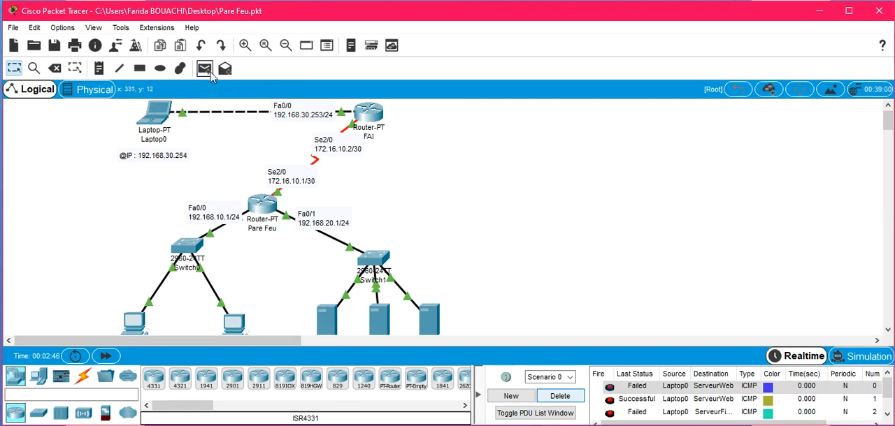
pyautogui.click(158, 133)
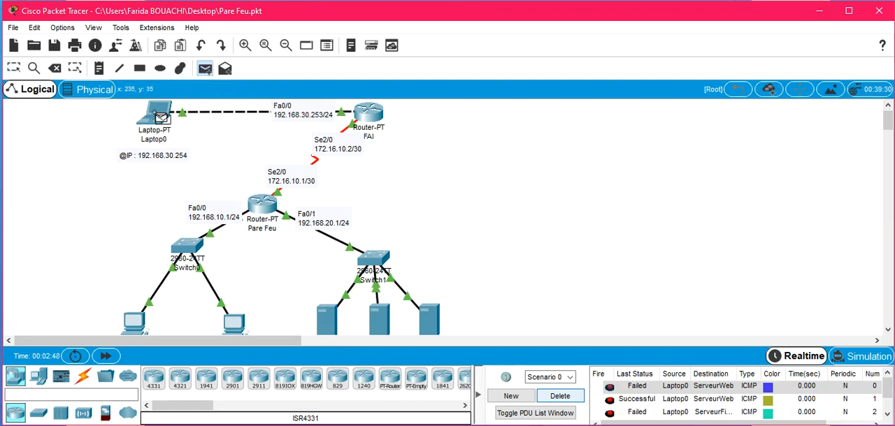
pyautogui.click(381, 318)
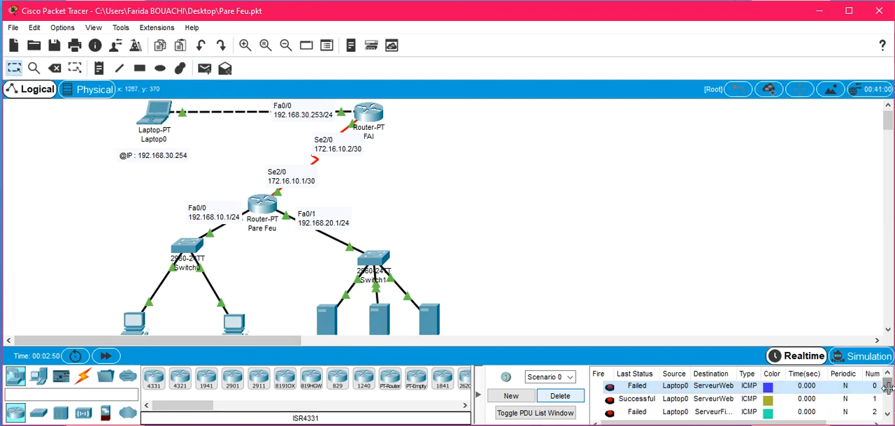
pyautogui.scroll(-1, 886, 393)
pyautogui.scroll(-1, 887, 395)
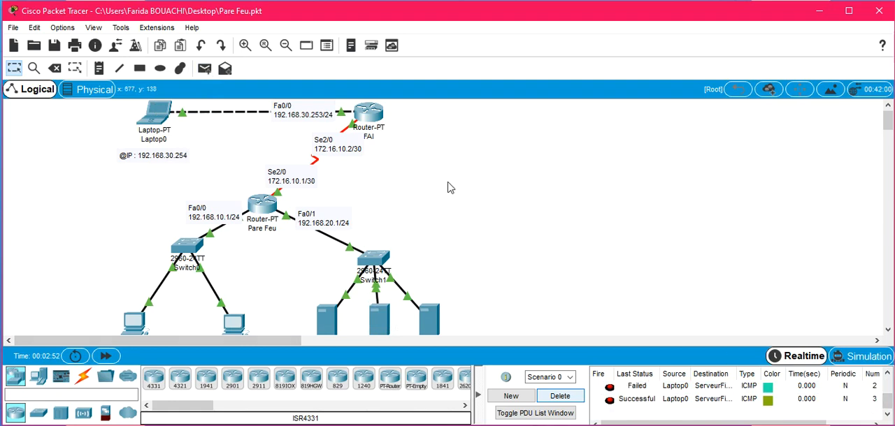
# Step: Send a simple PDU from Laptop0 to ServeurBDD and check its status in the PDU list
pyautogui.click(204, 68)
pyautogui.click(157, 116)
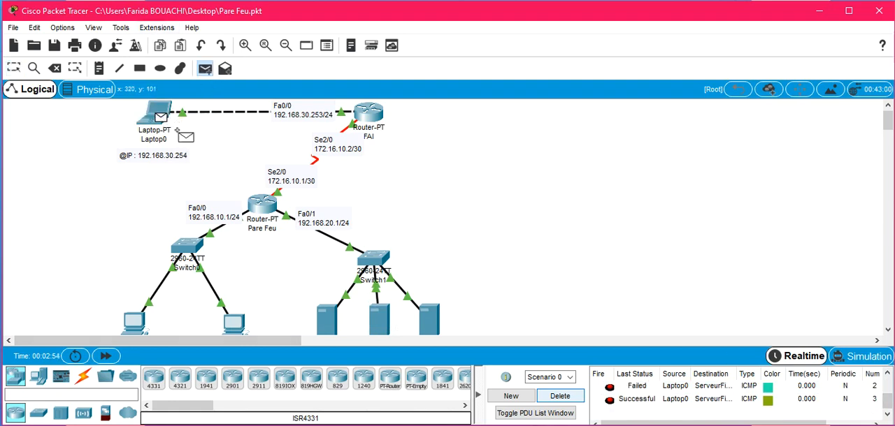
pyautogui.click(428, 319)
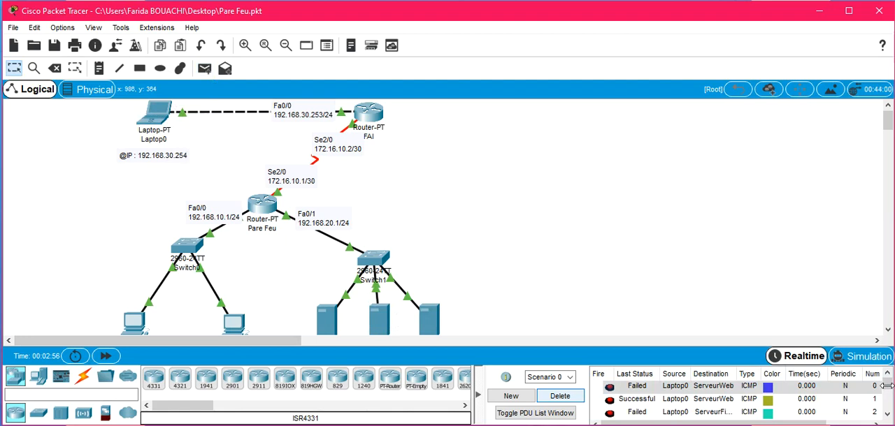
pyautogui.scroll(-3, 887, 386)
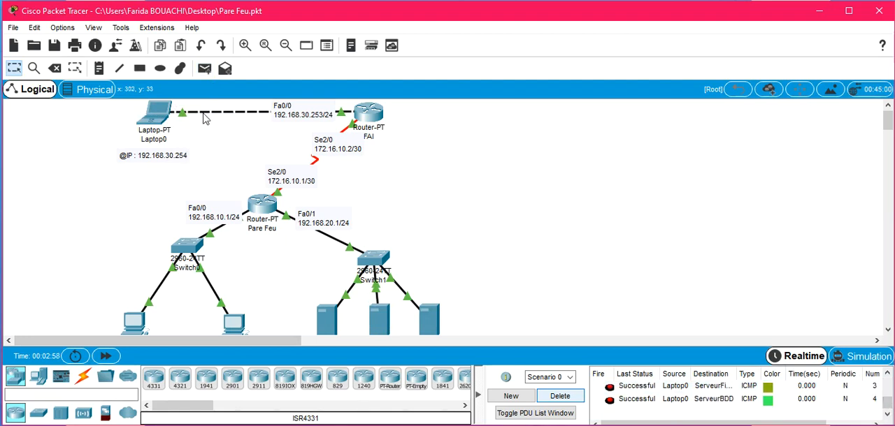
# Step: Send a simple PDU from Laptop0 to PC1 twice, checking the status in the PDU list after each one
pyautogui.click(202, 71)
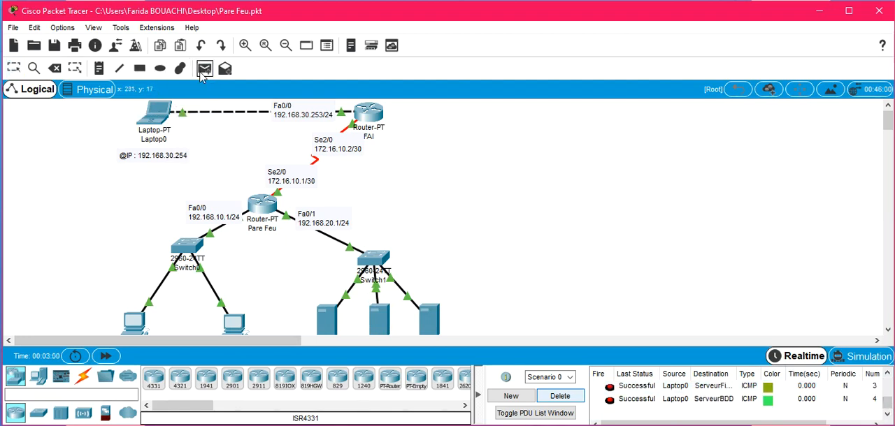
pyautogui.click(160, 114)
pyautogui.click(241, 330)
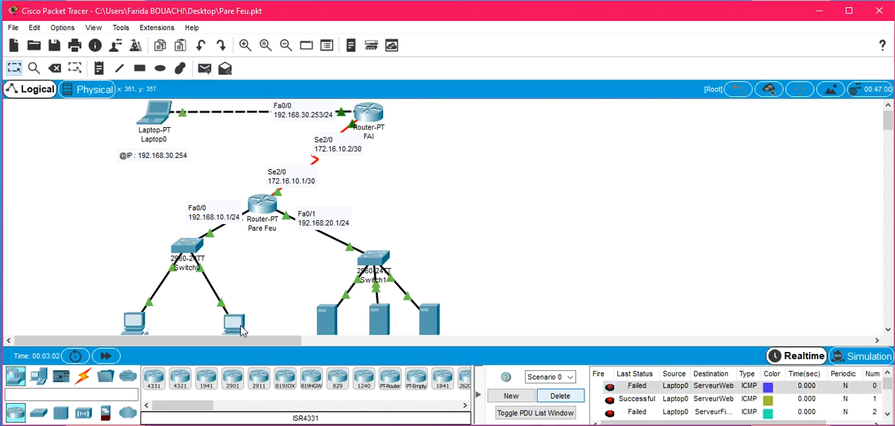
pyautogui.scroll(-3, 887, 397)
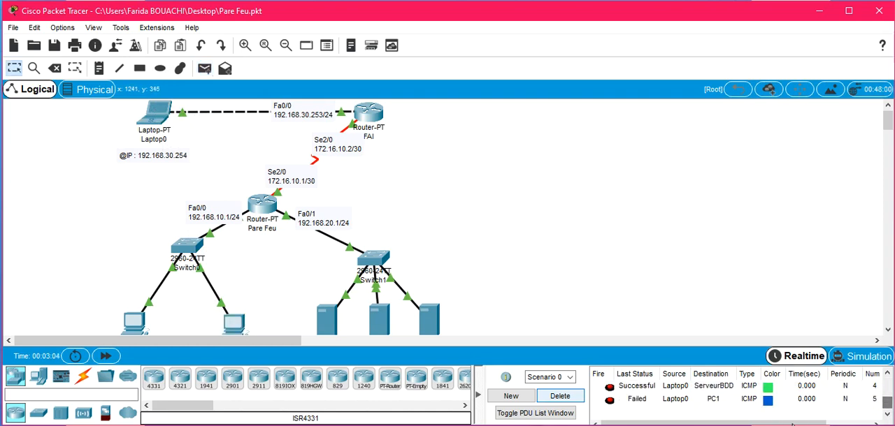
pyautogui.click(204, 68)
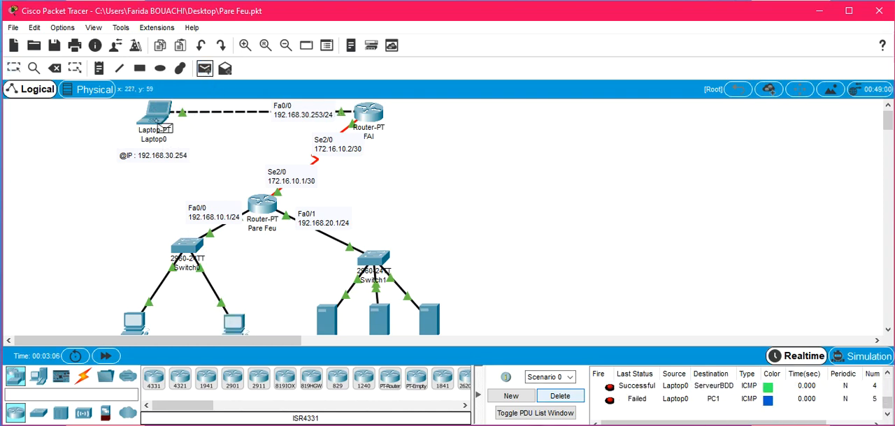
pyautogui.click(155, 115)
pyautogui.click(236, 324)
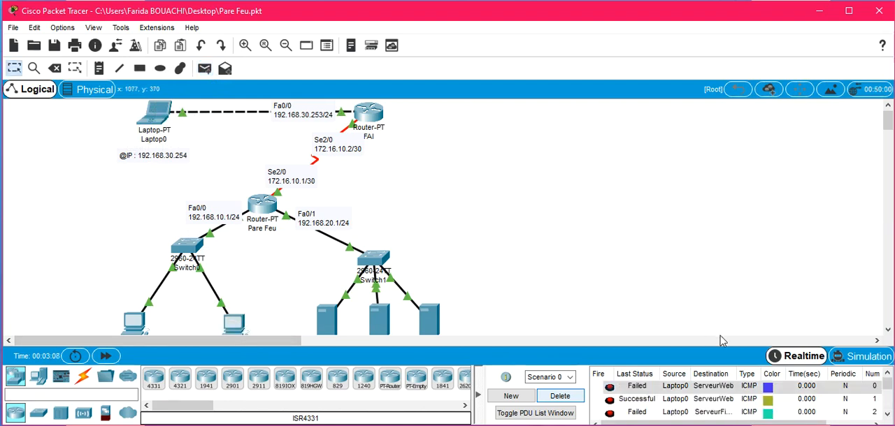
pyautogui.scroll(-3, 882, 396)
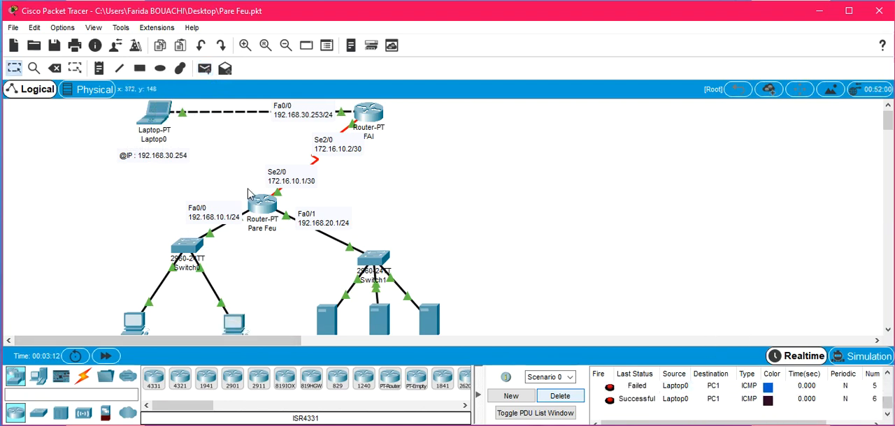
pyautogui.click(204, 68)
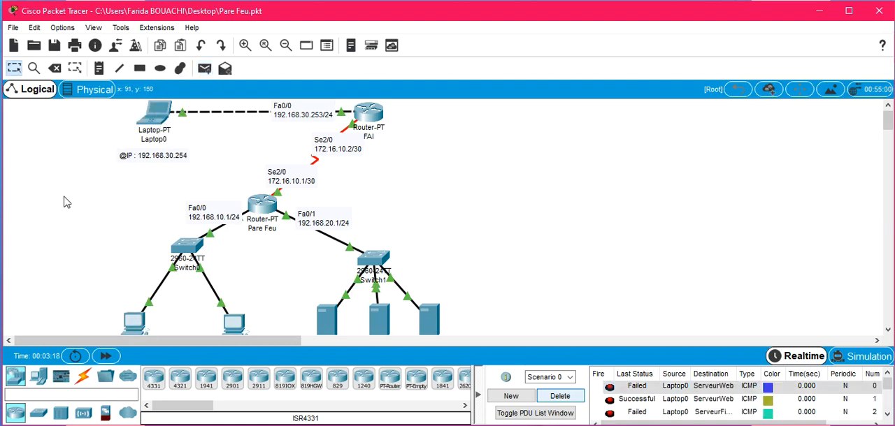
pyautogui.moveTo(23, 177); pyautogui.dragTo(553, 342)
pyautogui.moveTo(887, 120); pyautogui.dragTo(888, 126)
pyautogui.moveTo(508, 331); pyautogui.dragTo(25, 280)
pyautogui.moveTo(134, 281); pyautogui.dragTo(136, 273)
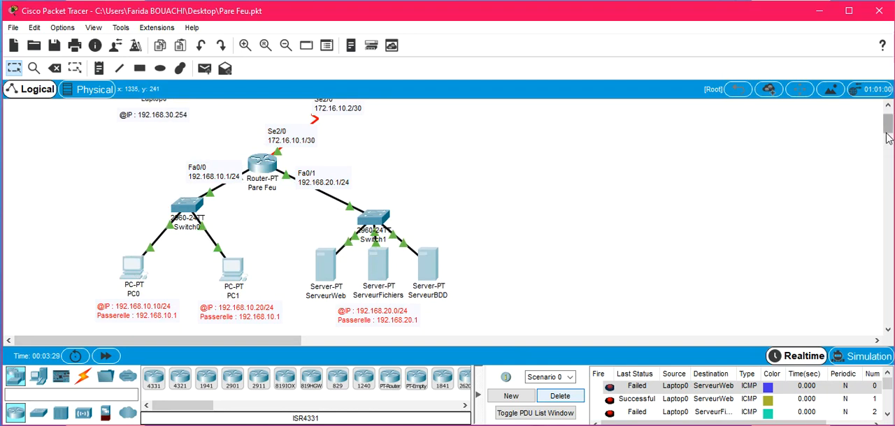
pyautogui.scroll(1, 886, 139)
pyautogui.scroll(-1, 886, 137)
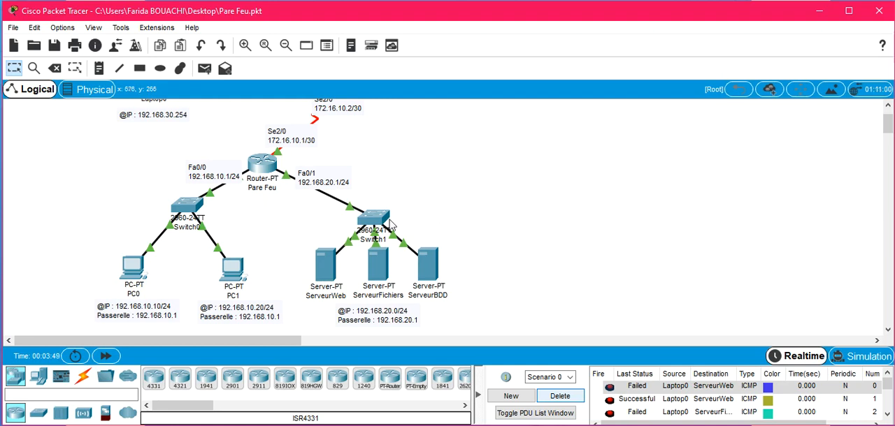
# Step: Open the command line of the Pare Feu router and enter global configuration mode from privileged mode
pyautogui.click(267, 171)
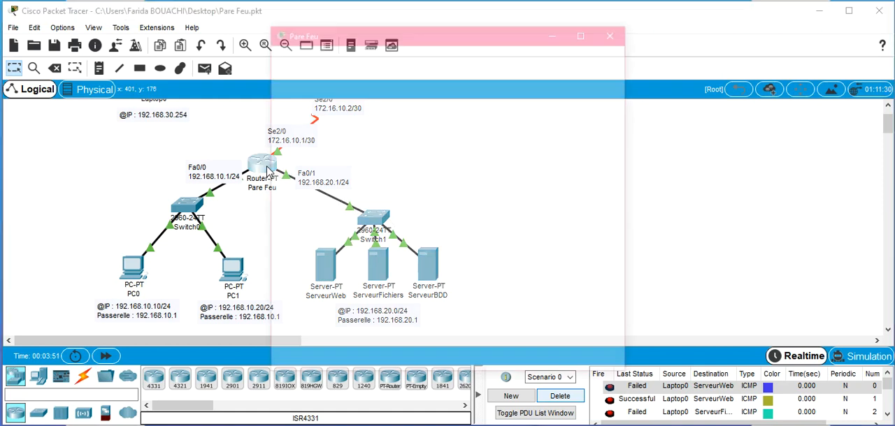
pyautogui.click(364, 57)
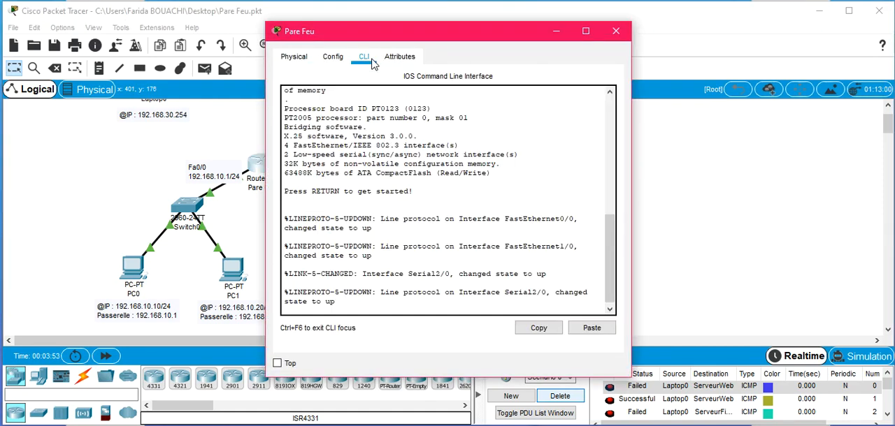
pyautogui.press('Return')
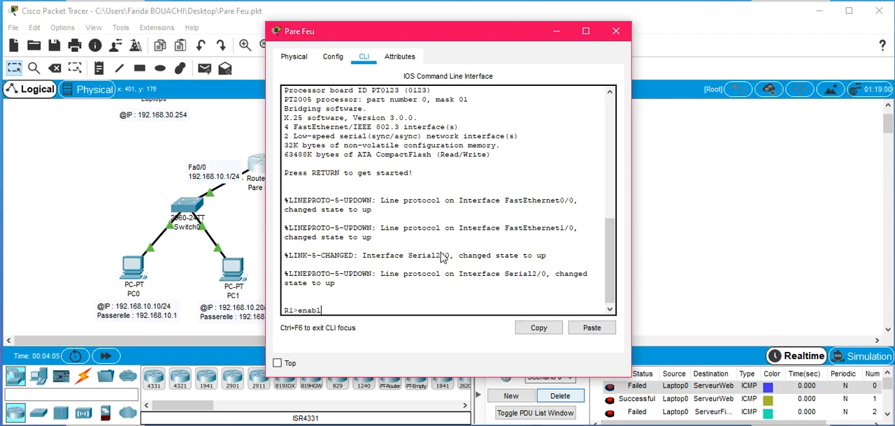
pyautogui.write('e')
pyautogui.press('Return')
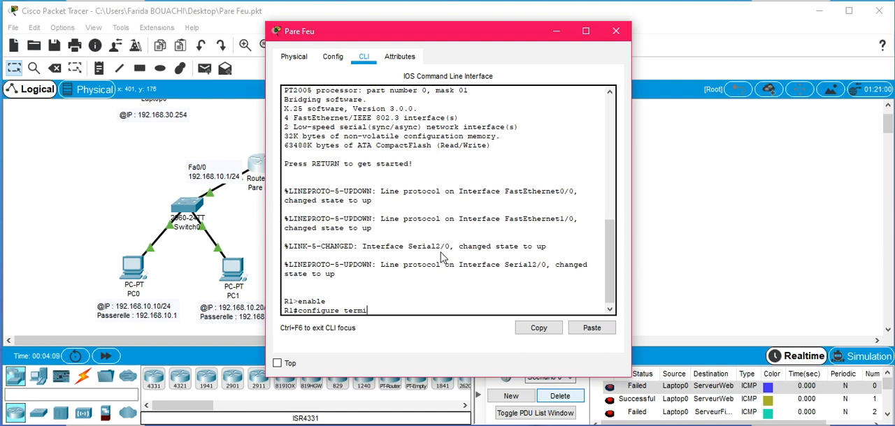
pyautogui.write('configure terminal')
pyautogui.press('Return')
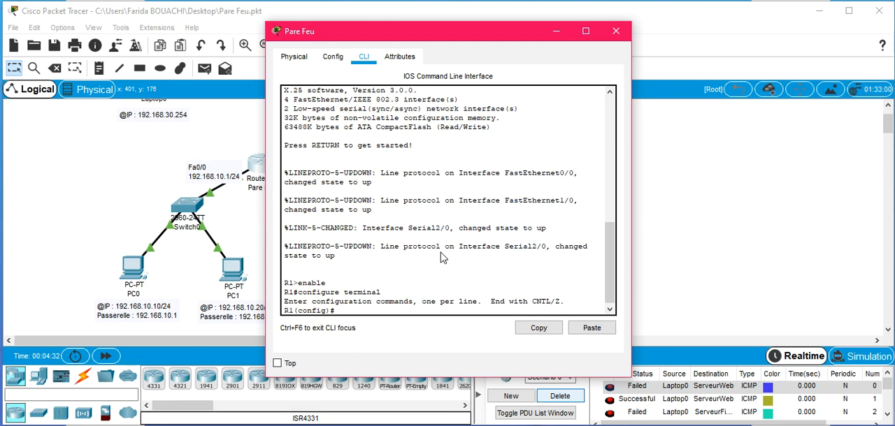
# Step: Create an extended named IP access list called acl-parefeu
pyautogui.write('ip acc')
pyautogui.press('Tab')
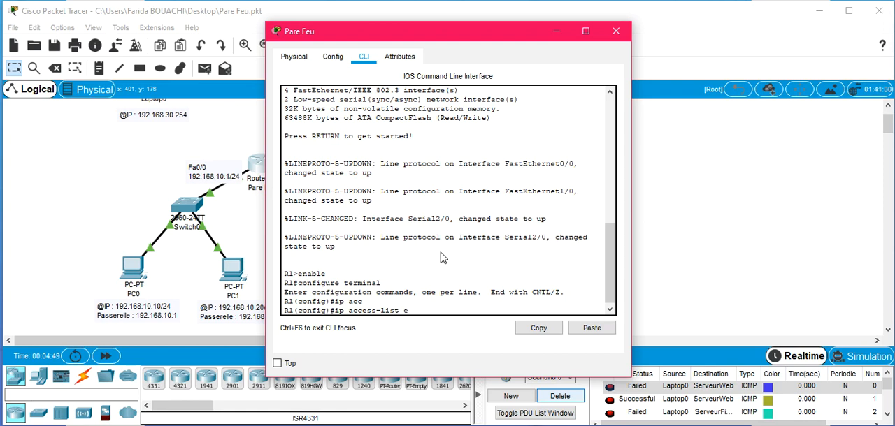
pyautogui.write('x')
pyautogui.press('Tab')
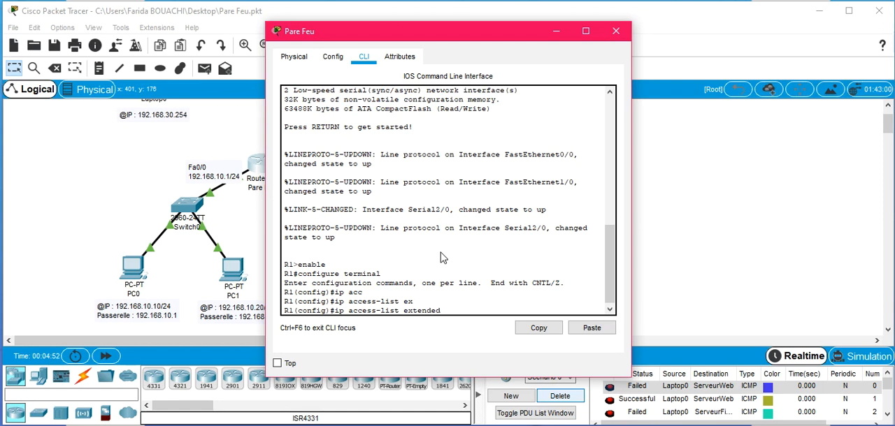
pyautogui.write('acl-parefeu')
pyautogui.press('Return')
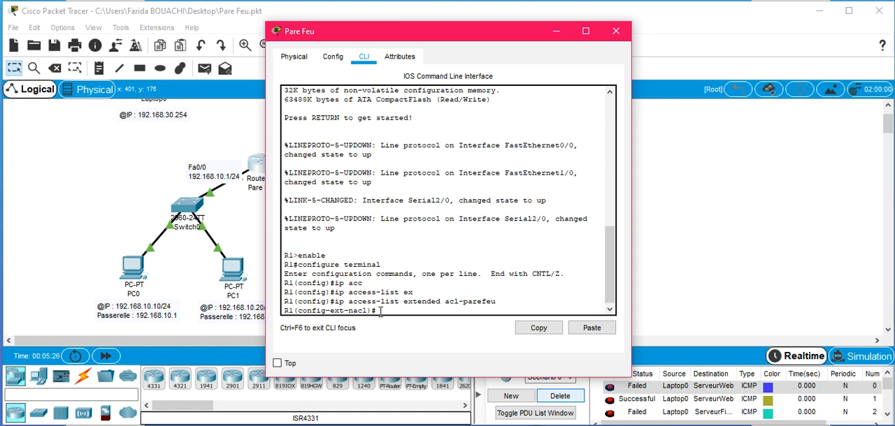
# Step: Try to add the rule "permit host 192.168.30.254 host 192.168.20.10" to the access list, keeping the topology in view
pyautogui.moveTo(359, 32); pyautogui.dragTo(508, 29)
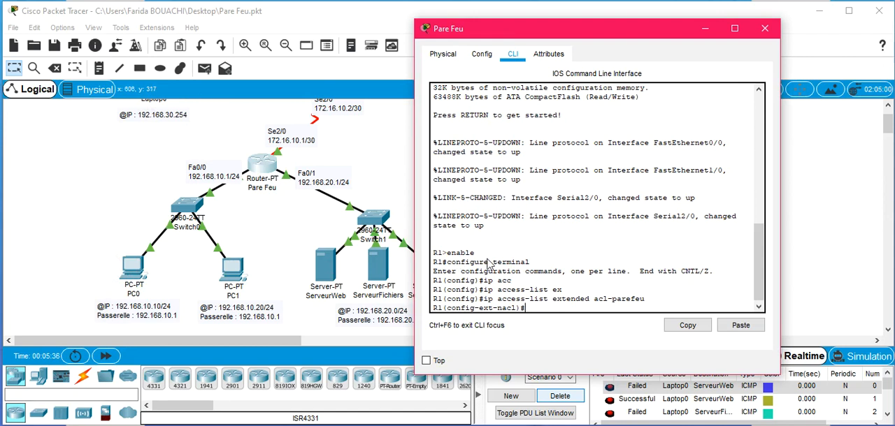
pyautogui.moveTo(569, 37); pyautogui.dragTo(641, 29)
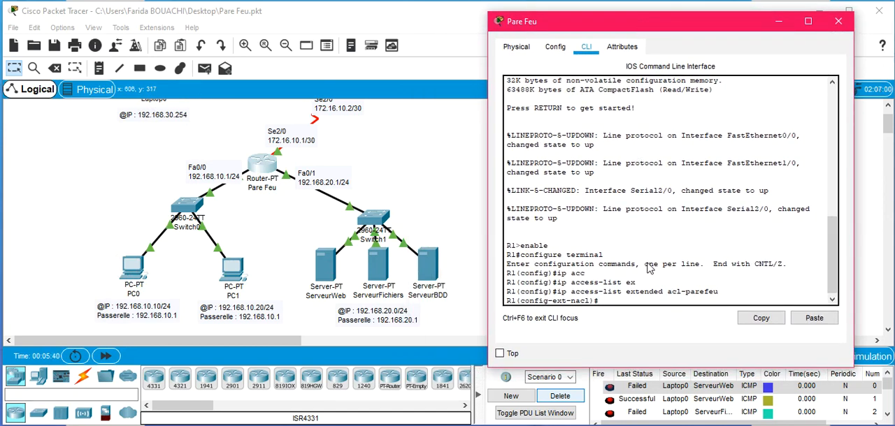
pyautogui.write('permit')
pyautogui.write('host')
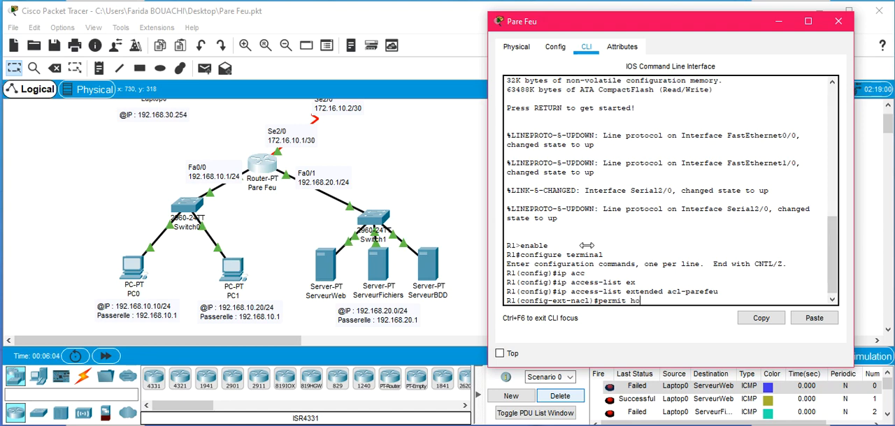
pyautogui.press('Tab')
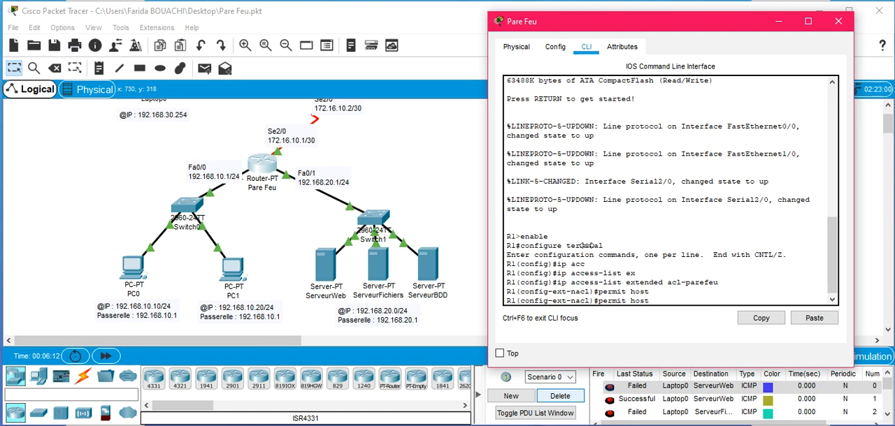
pyautogui.write('192.168.30.254')
pyautogui.moveTo(661, 23)
pyautogui.mouseDown()
pyautogui.moveTo(673, 24)
pyautogui.moveTo(662, 24)
pyautogui.mouseUp()
pyautogui.write('host 192.168.20.')
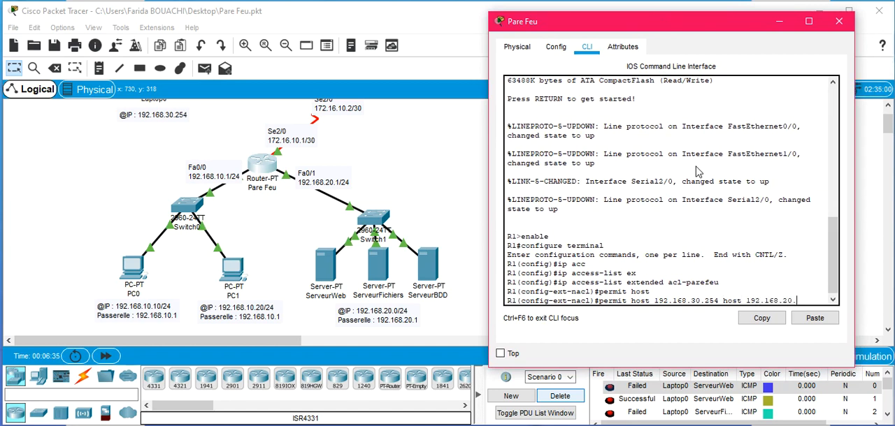
pyautogui.write('10')
pyautogui.press('Return')
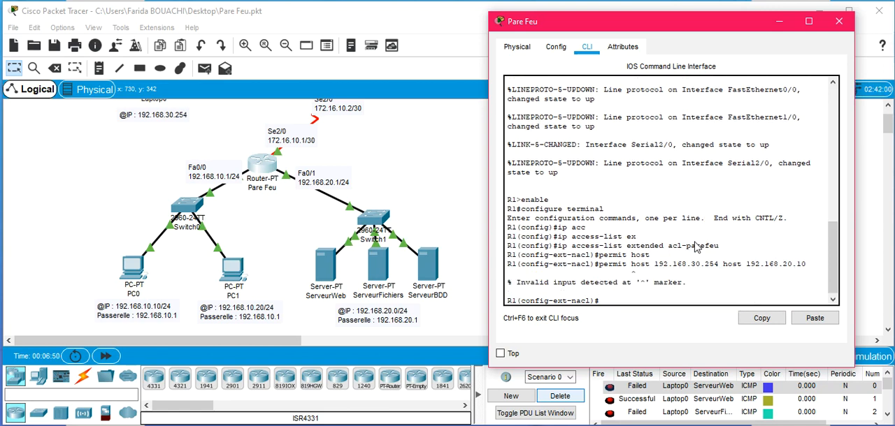
# Step: Resubmit the rule with the ip protocol added: "permit ip host 192.168.30.254 host 192.168.20.10"
pyautogui.press('Up')
pyautogui.press('Left')
pyautogui.press('Left')
pyautogui.press('Left')
pyautogui.press('Left')
pyautogui.press('Left')
pyautogui.press('Left')
pyautogui.press('Left')
pyautogui.press('Left')
pyautogui.press('Left')
pyautogui.press('Left')
pyautogui.press('Left')
pyautogui.press('Left')
pyautogui.press('Left')
pyautogui.press('Left')
pyautogui.press('Left')
pyautogui.press('Left')
pyautogui.press('Left')
pyautogui.press('Left')
pyautogui.press('Left')
pyautogui.press('Left')
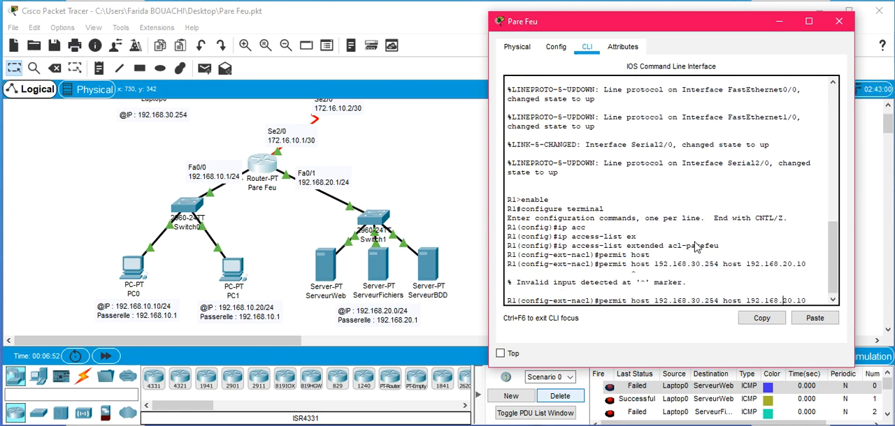
pyautogui.press('Left')
pyautogui.press('Left')
pyautogui.write('ip')
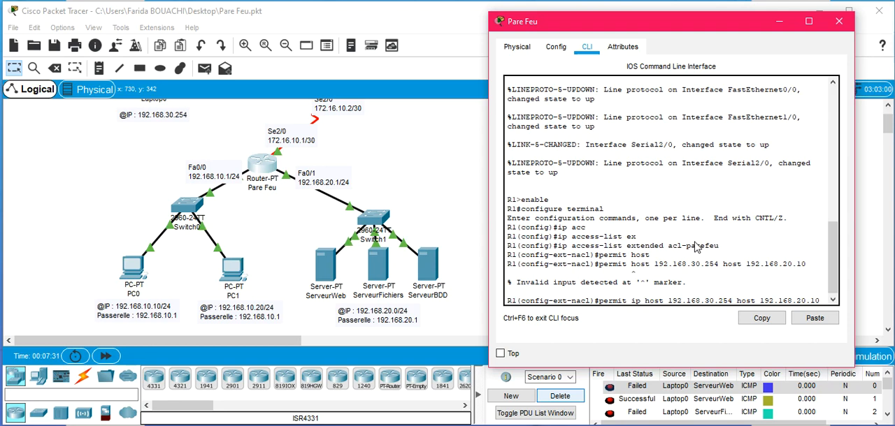
pyautogui.press('Return')
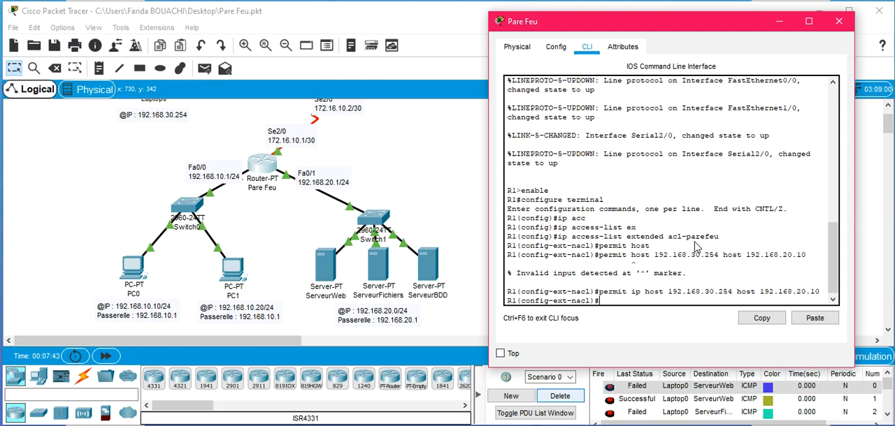
# Step: Add a rule permitting IP traffic from host 192.168.30.254 to host 192.168.20.20
pyautogui.write('perm')
pyautogui.press('Tab')
pyautogui.write('ip')
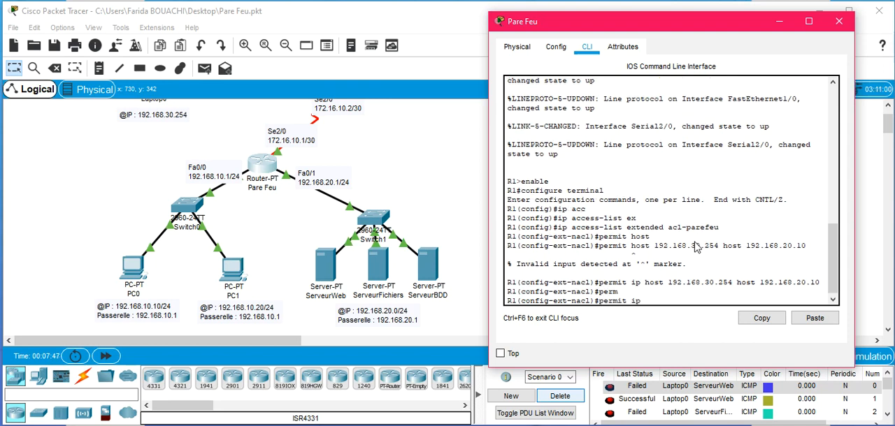
pyautogui.press('Tab')
pyautogui.write('h')
pyautogui.press('Tab')
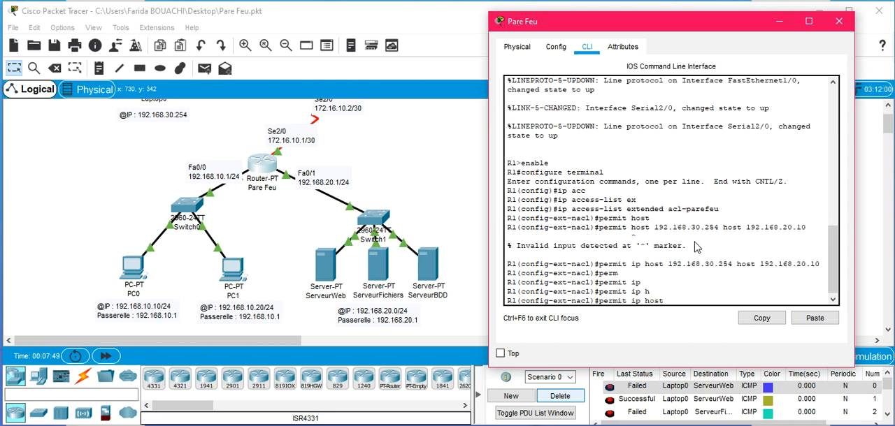
pyautogui.write('192.168.30.254 host')
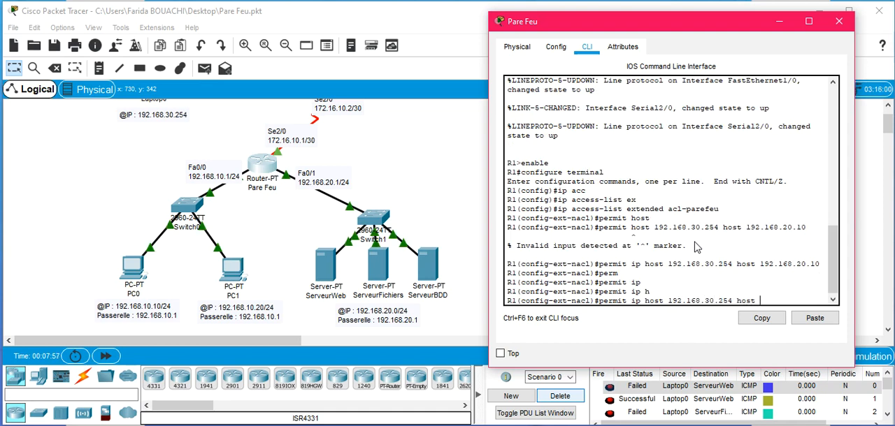
pyautogui.write(' 192.168')
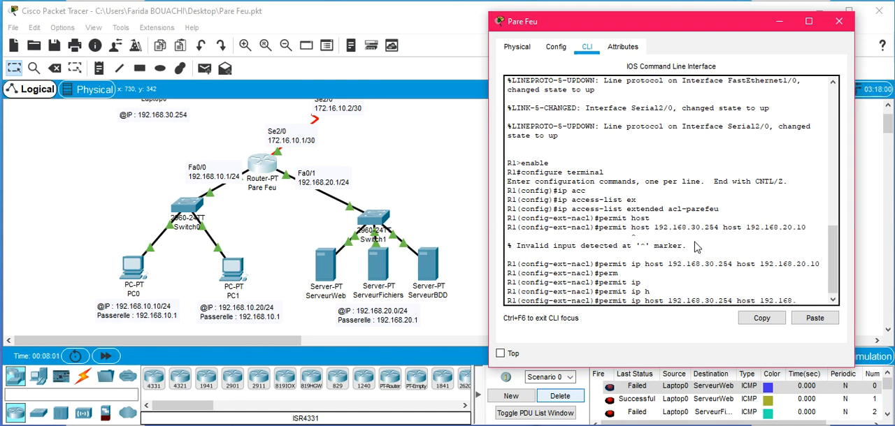
pyautogui.write('.20.20')
pyautogui.press('Return')
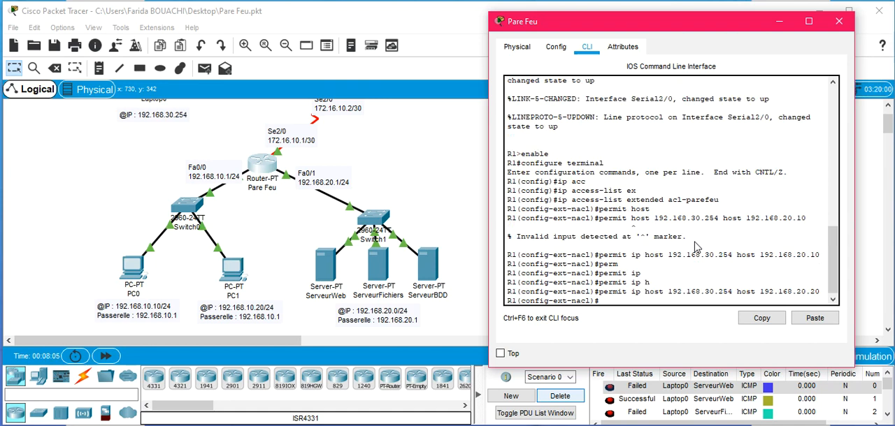
# Step: Reuse the previous rule to permit IP traffic from host 192.168.30.254 to host 192.168.20.30
pyautogui.press('Up')
pyautogui.press('BackSpace')
pyautogui.press('BackSpace')
pyautogui.write('30')
pyautogui.press('Return')
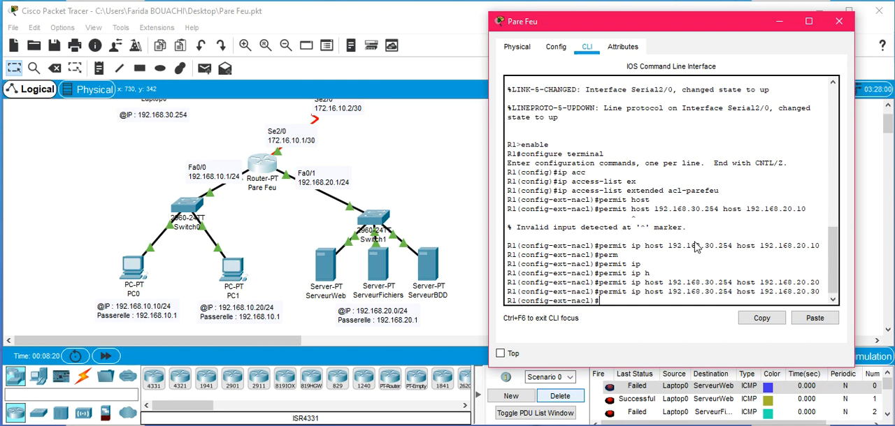
# Step: Add the rule "deny ip any any" and exit the access-list configuration
pyautogui.write('deny ip')
pyautogui.write('any any')
pyautogui.press('Return')
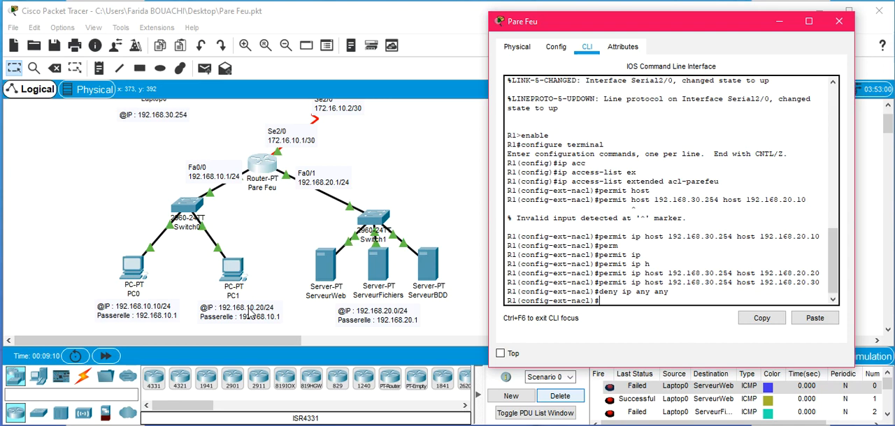
pyautogui.write('exit')
pyautogui.press('Return')
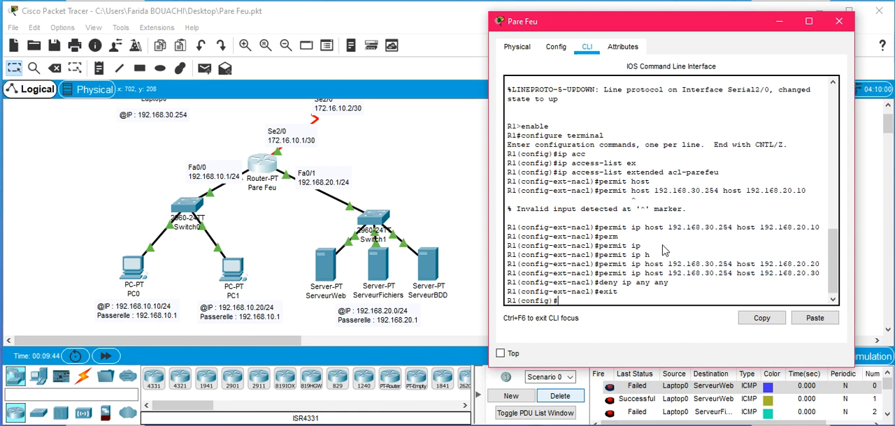
# Step: Enter interface configuration mode for Serial 2/0
pyautogui.write('interfa')
pyautogui.press('Tab')
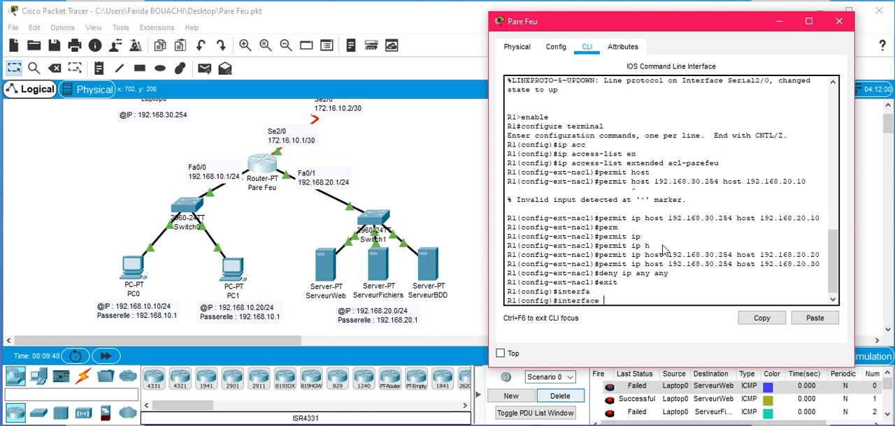
pyautogui.write('S')
pyautogui.press('Tab')
pyautogui.write('2')
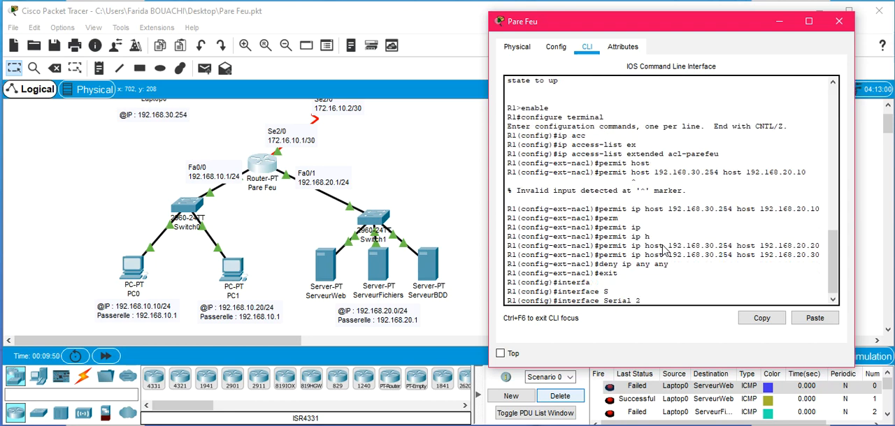
pyautogui.write('/0')
pyautogui.press('Return')
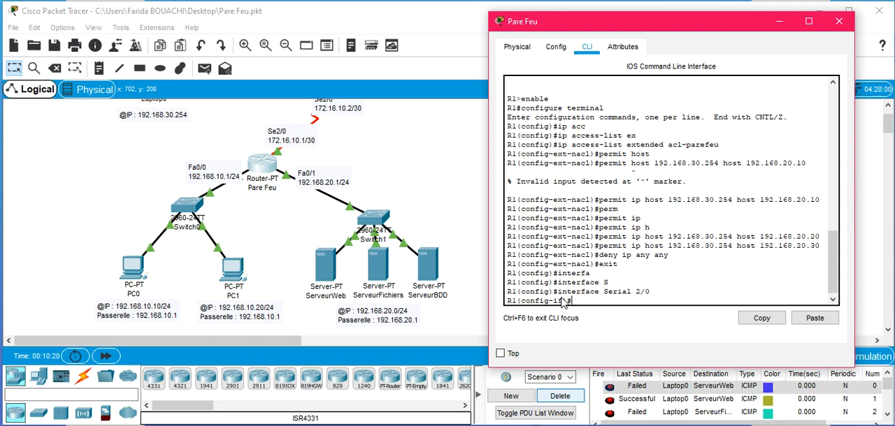
# Step: Apply the acl-parefeu access list to inbound traffic on Serial 2/0 and close the Pare Feu router's window
pyautogui.write('ip ac')
pyautogui.press('Tab')
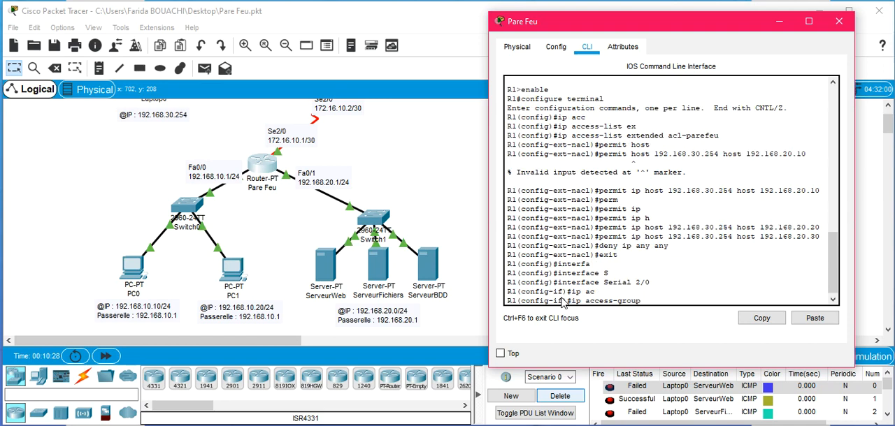
pyautogui.moveTo(836, 275); pyautogui.dragTo(829, 264)
pyautogui.scroll(-1, 828, 264)
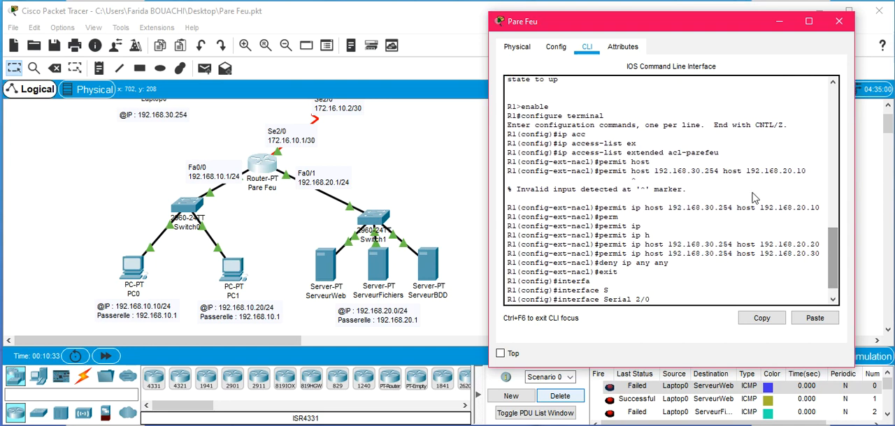
pyautogui.scroll(-1, 840, 267)
pyautogui.write('access-group a')
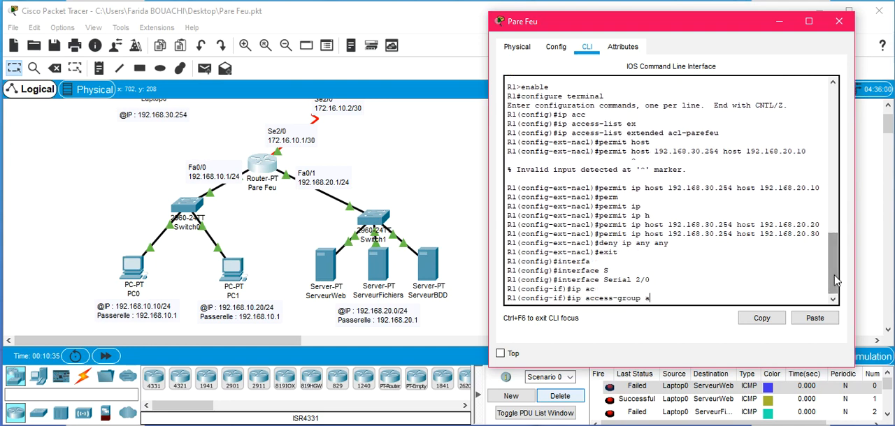
pyautogui.write('l-parefe')
pyautogui.press('BackSpace')
pyautogui.press('BackSpace')
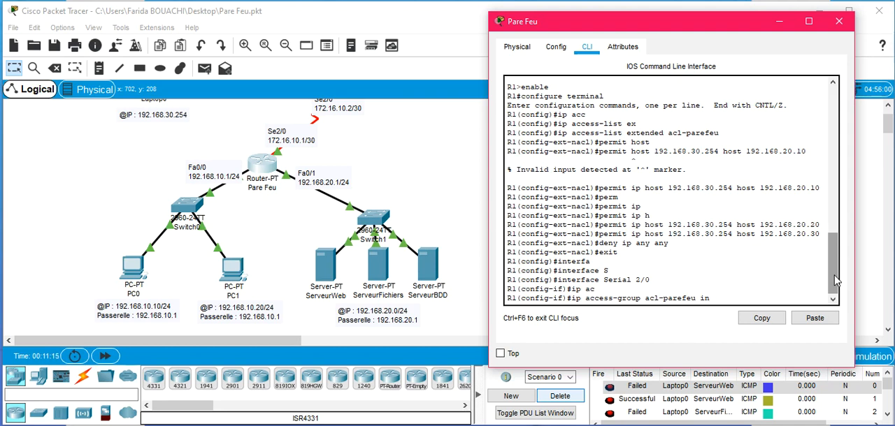
pyautogui.press('Return')
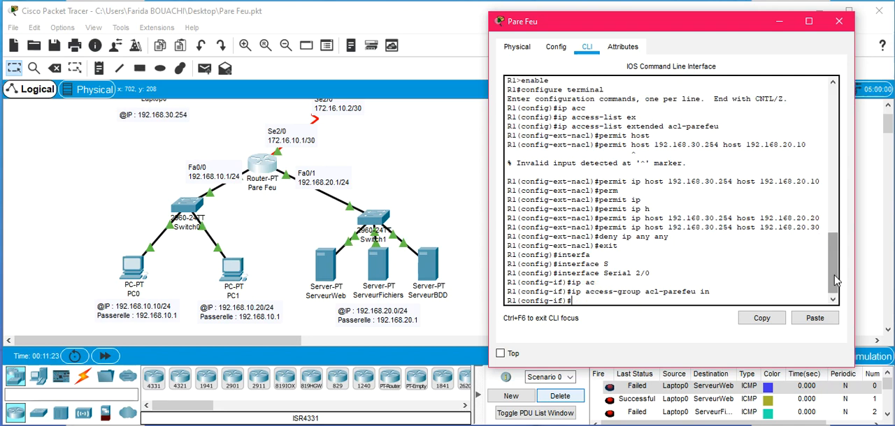
pyautogui.click(841, 28)
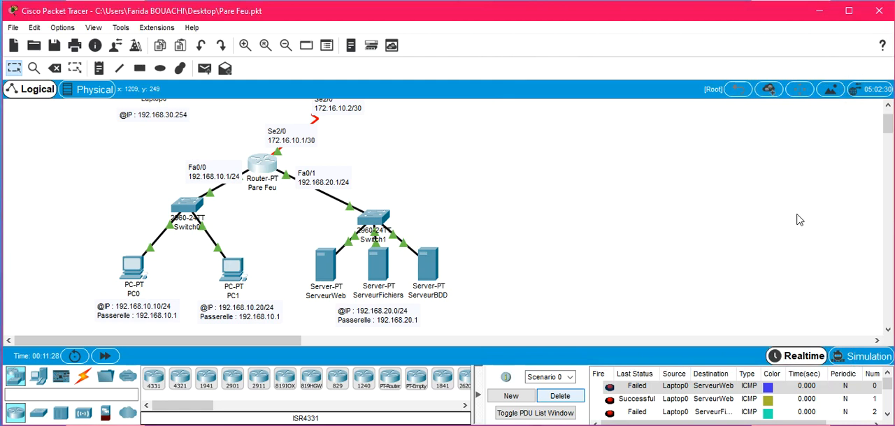
# Step: Delete the earlier test PDUs from Scenario 0 and send a simple PDU from Laptop0 to ServeurWeb
pyautogui.click(574, 402)
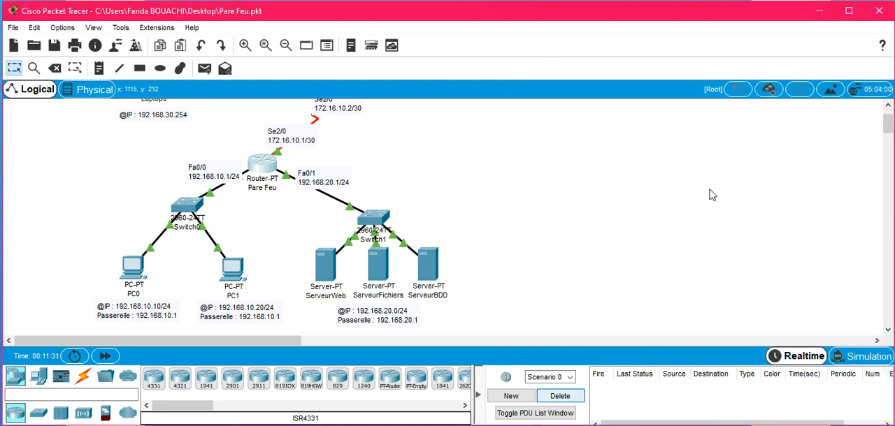
pyautogui.moveTo(886, 130); pyautogui.dragTo(887, 123)
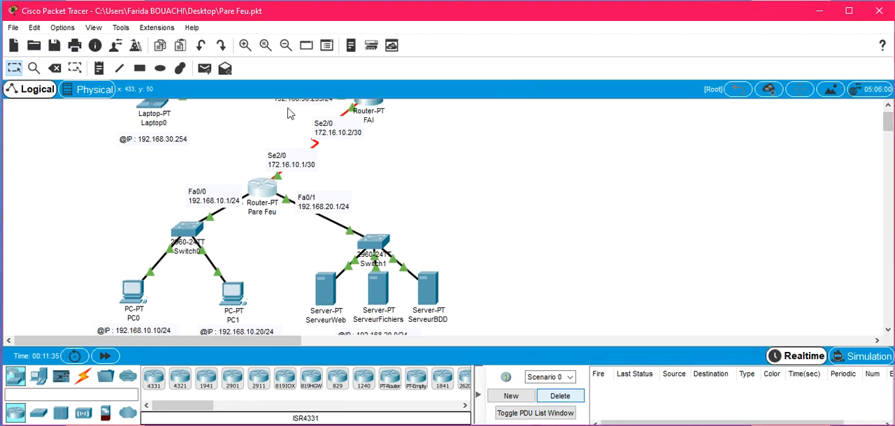
pyautogui.click(207, 70)
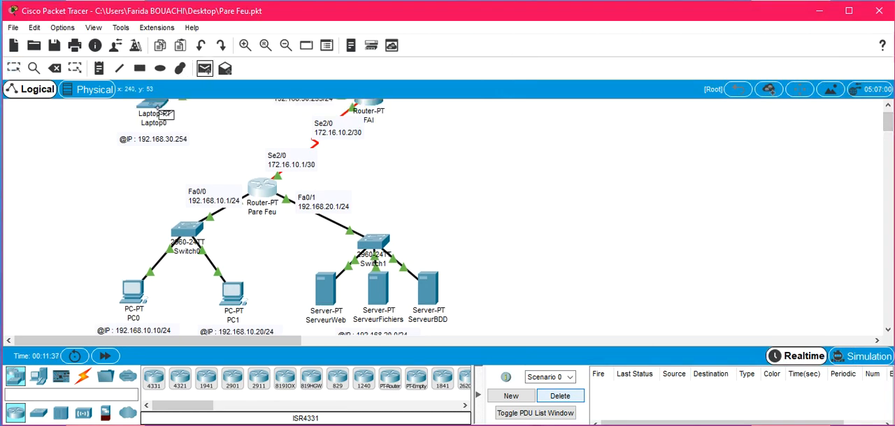
pyautogui.click(160, 113)
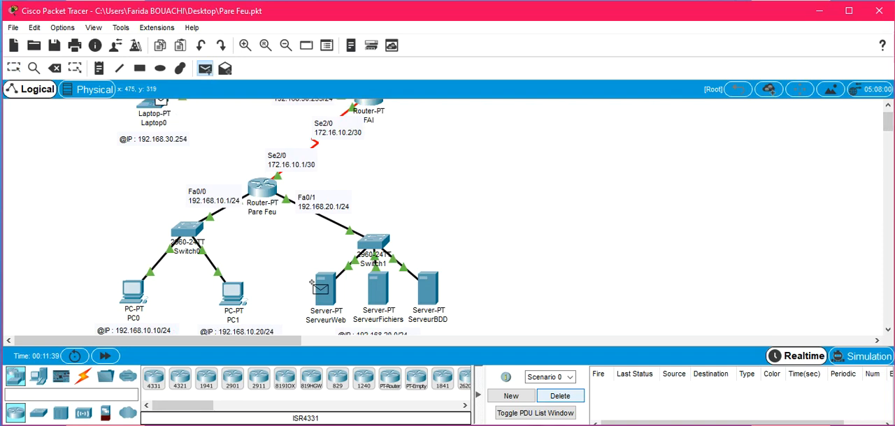
pyautogui.click(335, 286)
# Step: Send one simple PDU from Laptop0 to ServeurFichiers and another from Laptop0 to ServeurBDD
pyautogui.click(204, 69)
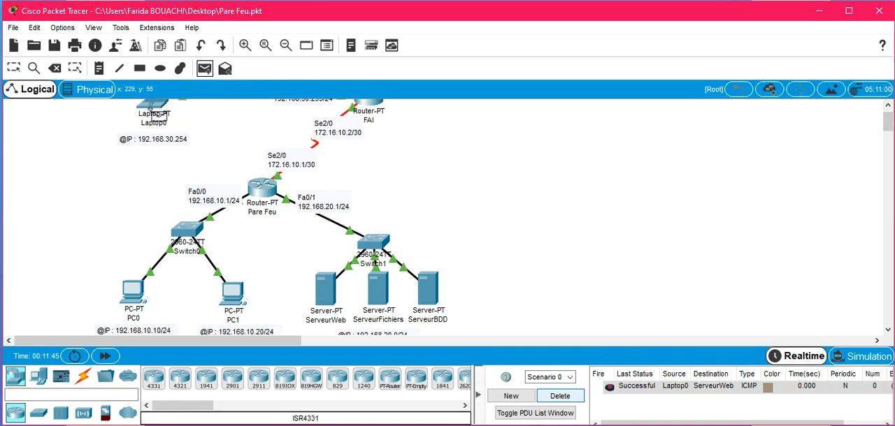
pyautogui.moveTo(150, 109)
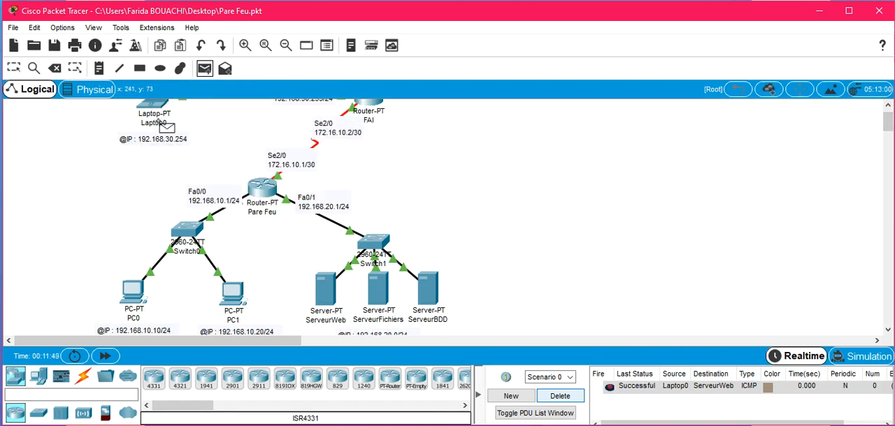
pyautogui.click(163, 106)
pyautogui.click(378, 287)
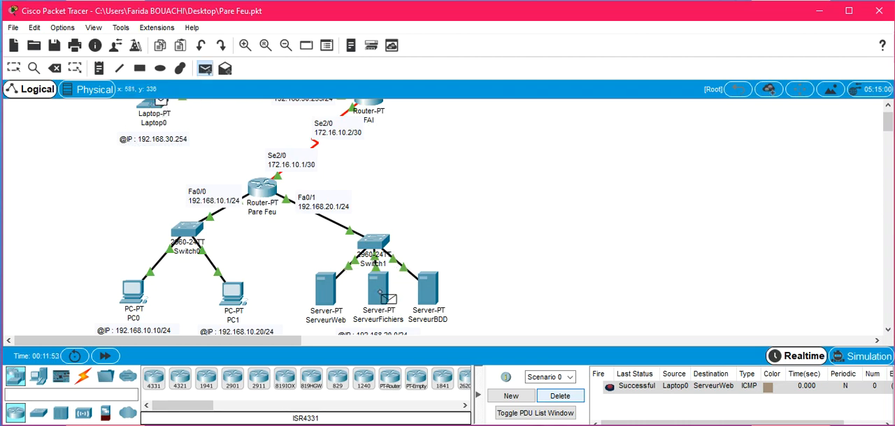
pyautogui.click(204, 69)
pyautogui.click(162, 106)
pyautogui.click(429, 287)
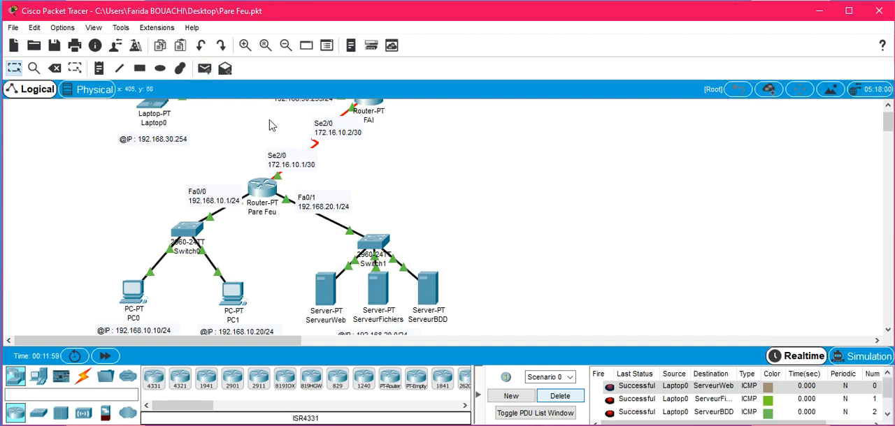
# Step: Send a simple PDU from Laptop0 to PC0 and check its status in the PDU list
pyautogui.click(159, 108)
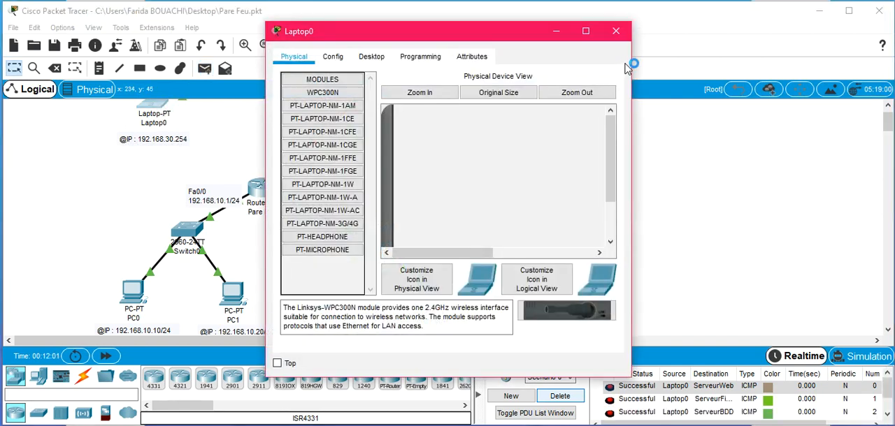
pyautogui.click(615, 33)
pyautogui.press('p')
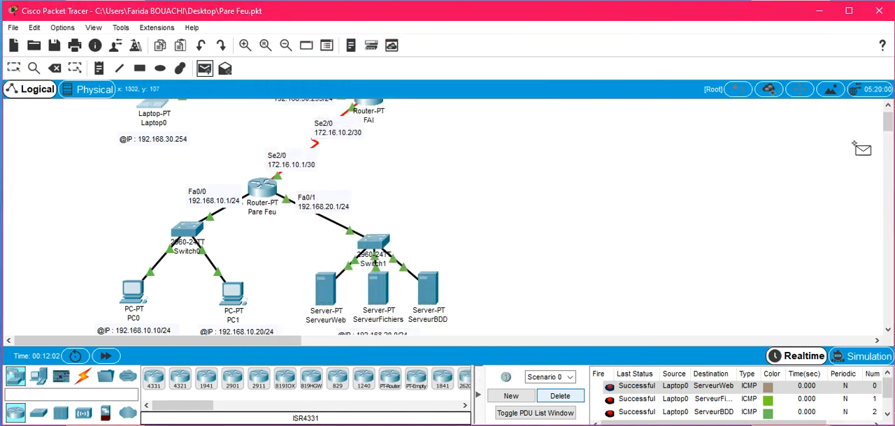
pyautogui.scroll(-4, 888, 133)
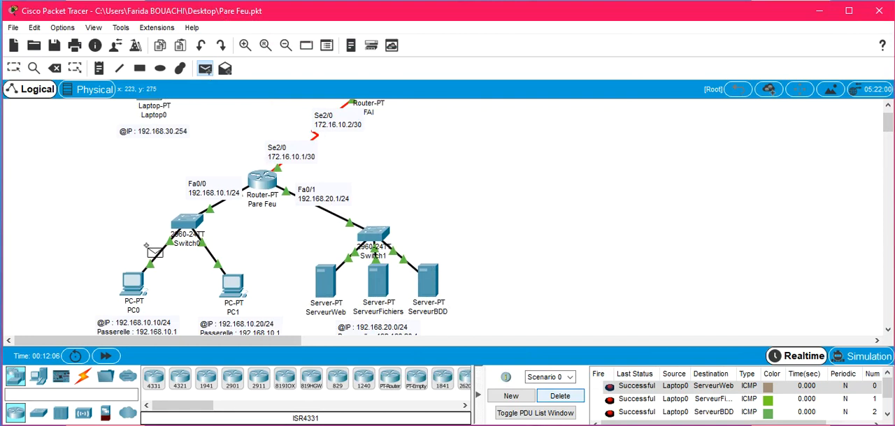
pyautogui.press('Escape')
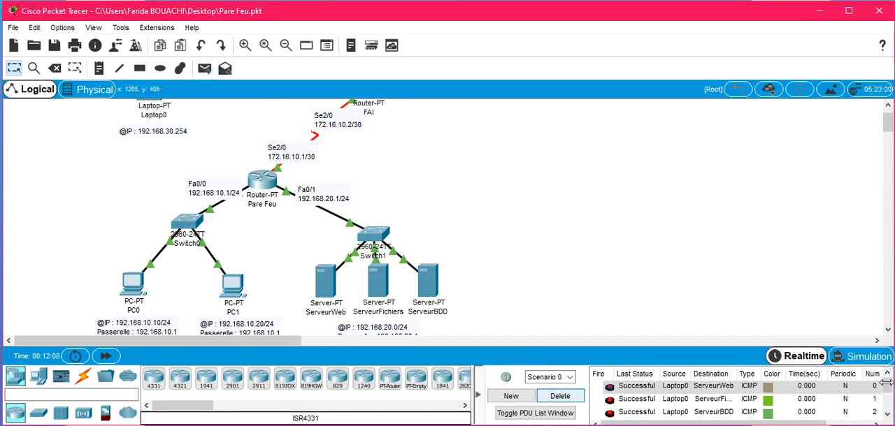
pyautogui.scroll(-1, 886, 392)
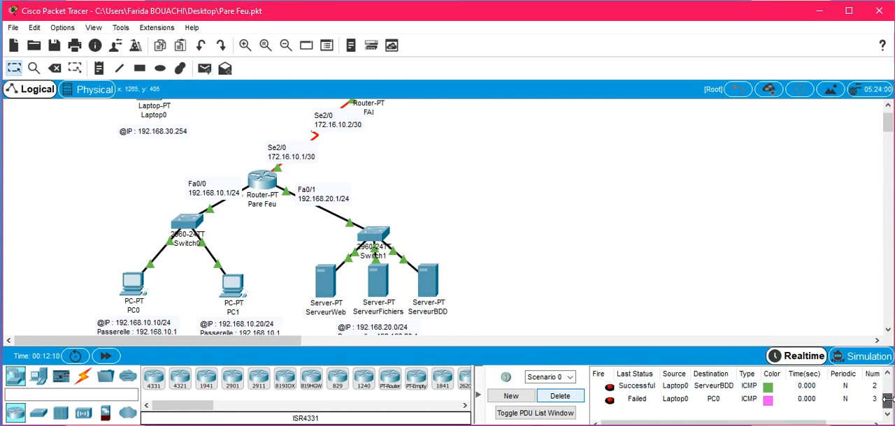
# Step: Send a simple PDU from Laptop0 to PC1 and check its status in the PDU list
pyautogui.click(204, 68)
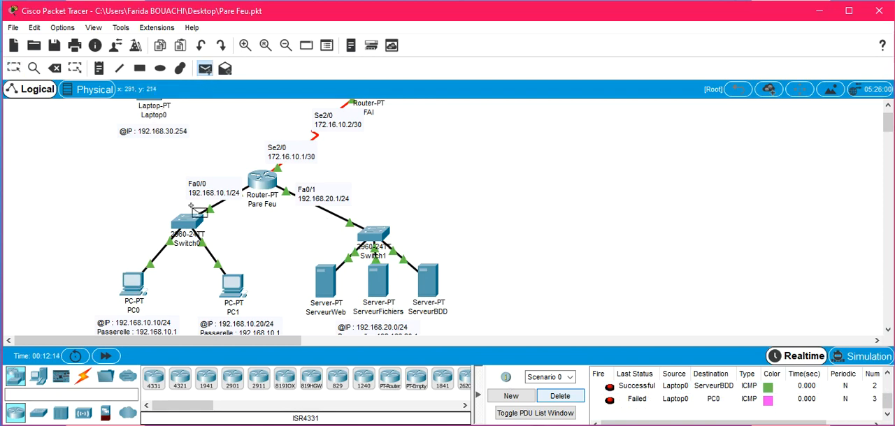
pyautogui.click(235, 287)
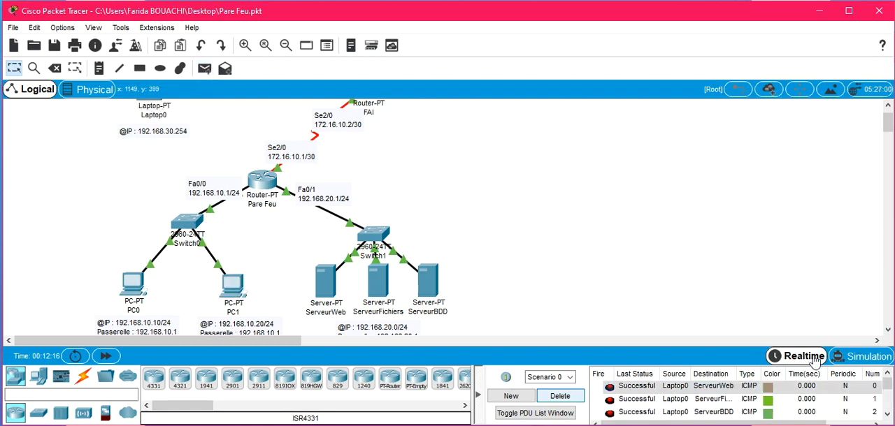
pyautogui.scroll(-1, 887, 409)
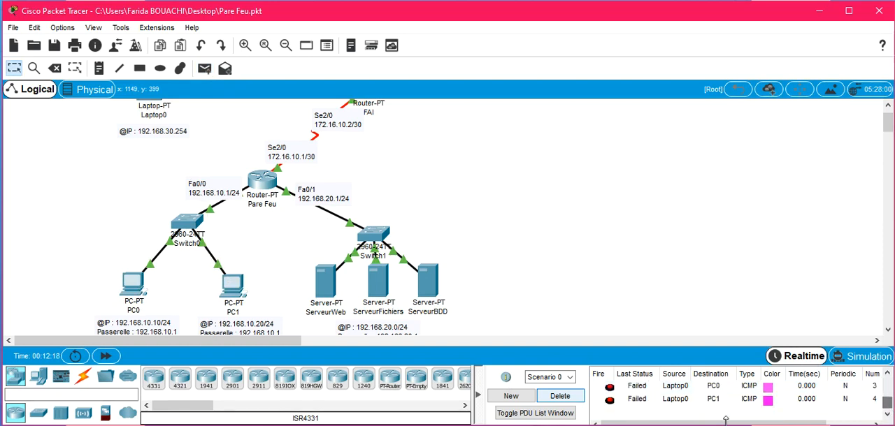